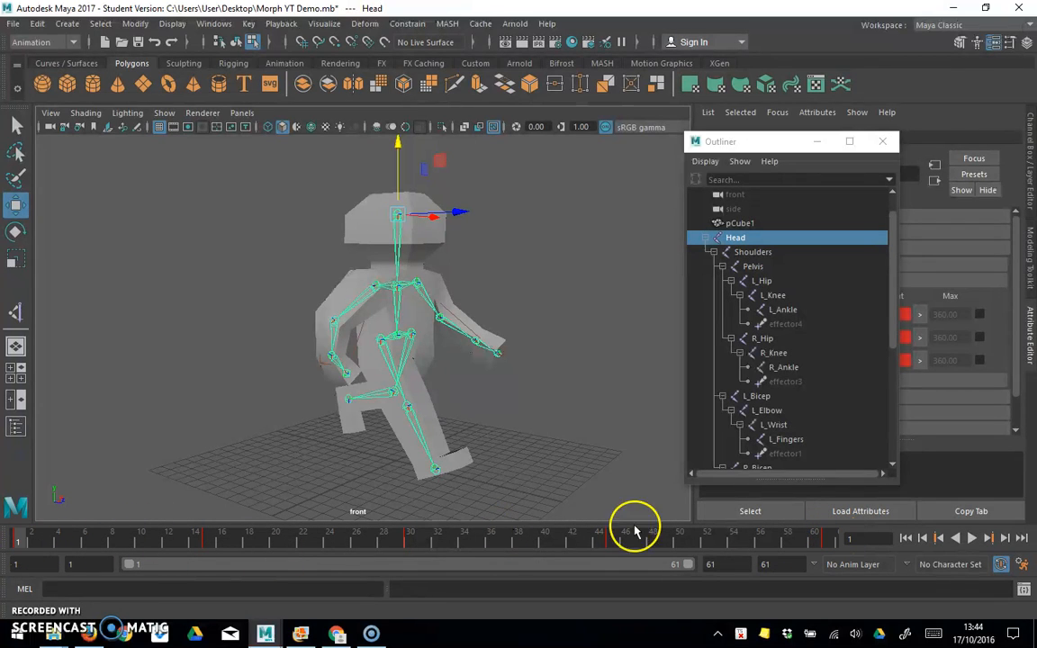
Set the animation end to frame 60 and scrub through the walk cycle back to frame 7
click(833, 540)
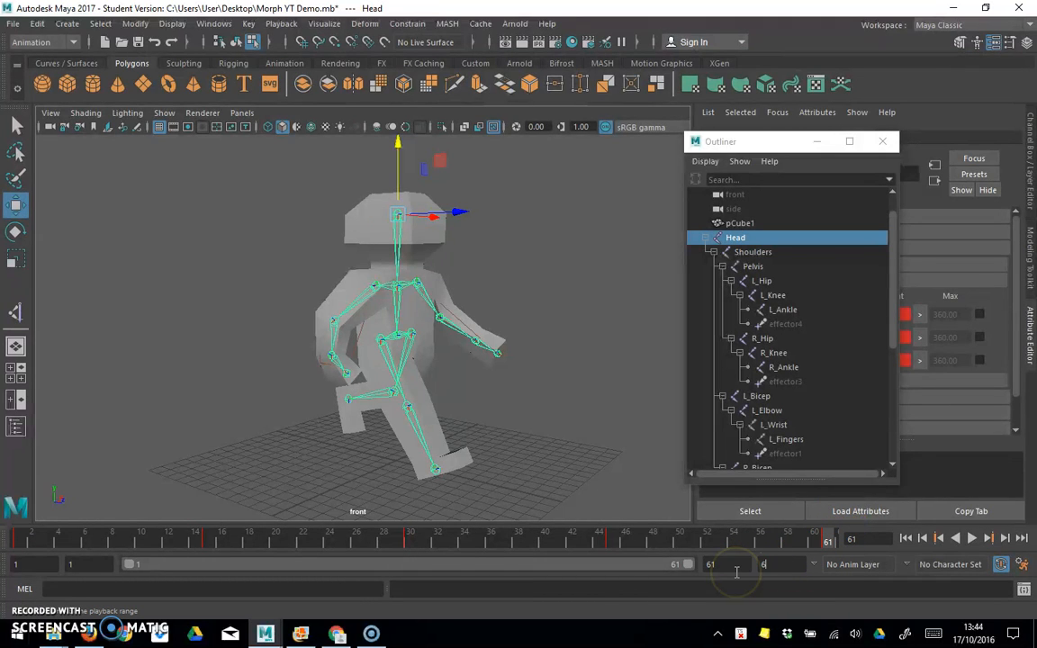
key(Return)
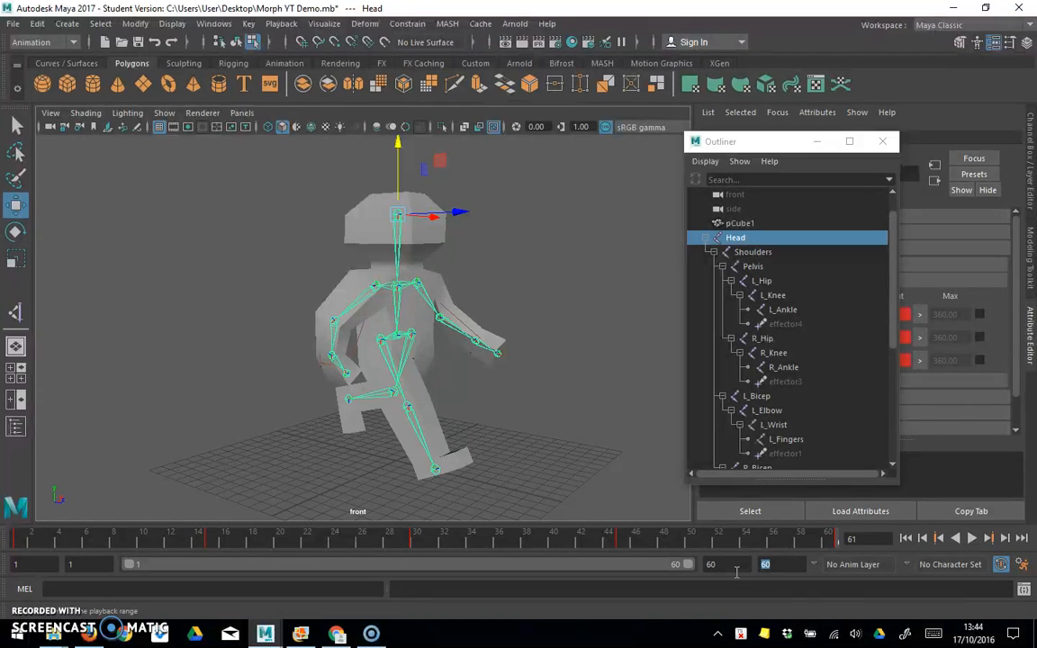
mouse_move(839, 551)
mouse_down()
mouse_move(430, 546)
mouse_move(826, 546)
mouse_move(222, 559)
mouse_move(19, 542)
mouse_move(617, 567)
mouse_move(838, 543)
mouse_move(102, 543)
mouse_up()
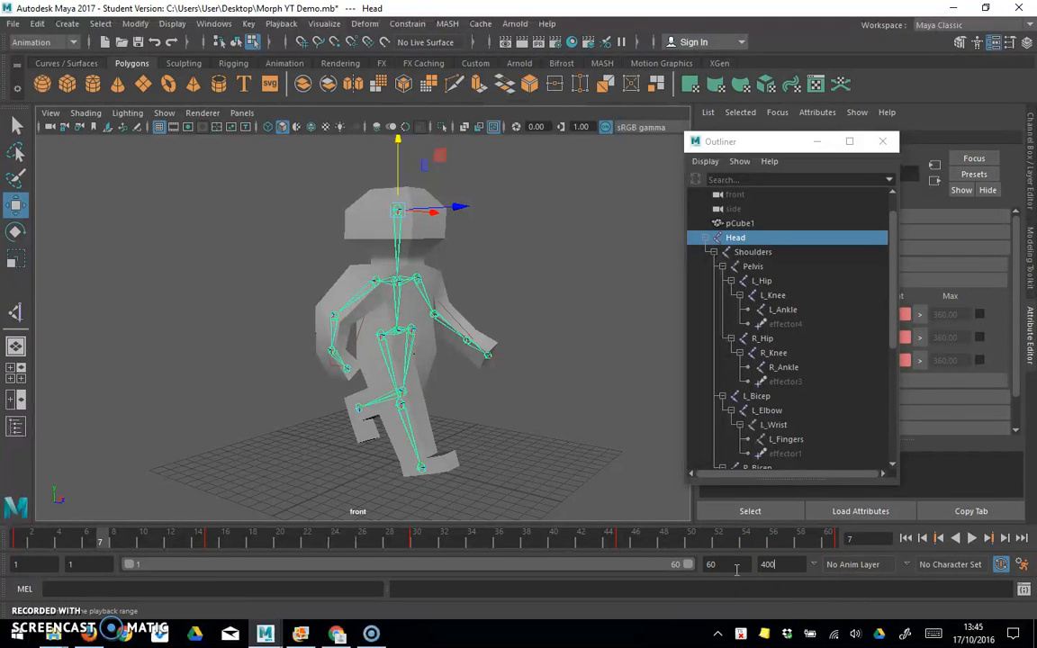
Extend the animation and playback range to frame 400, play the walk cycle, and scrub to frame 252
key(Return)
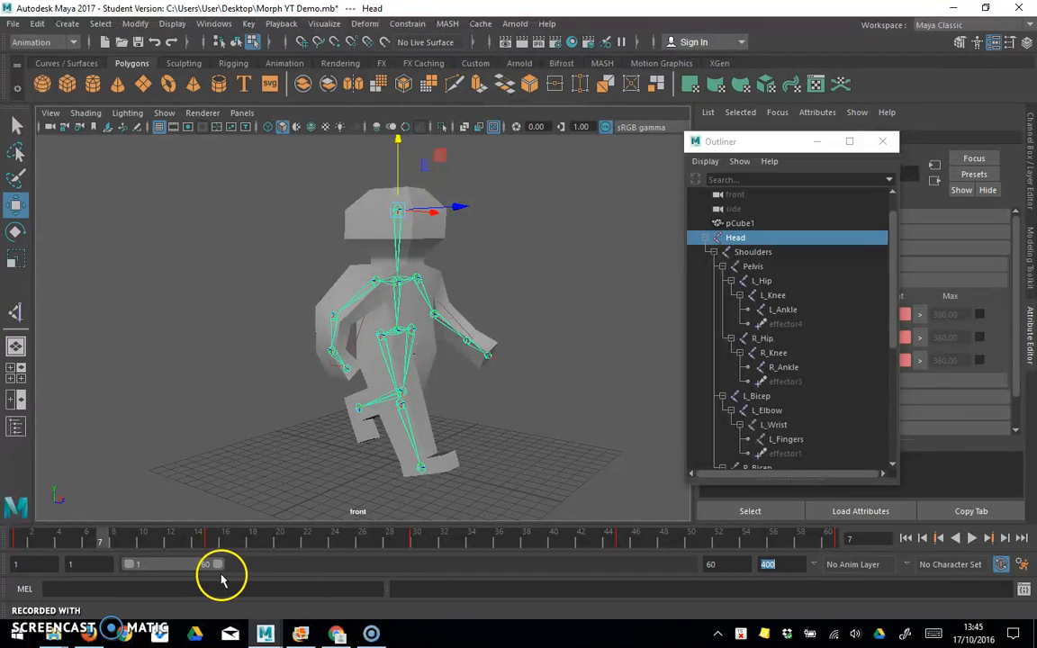
drag(221, 565, 732, 569)
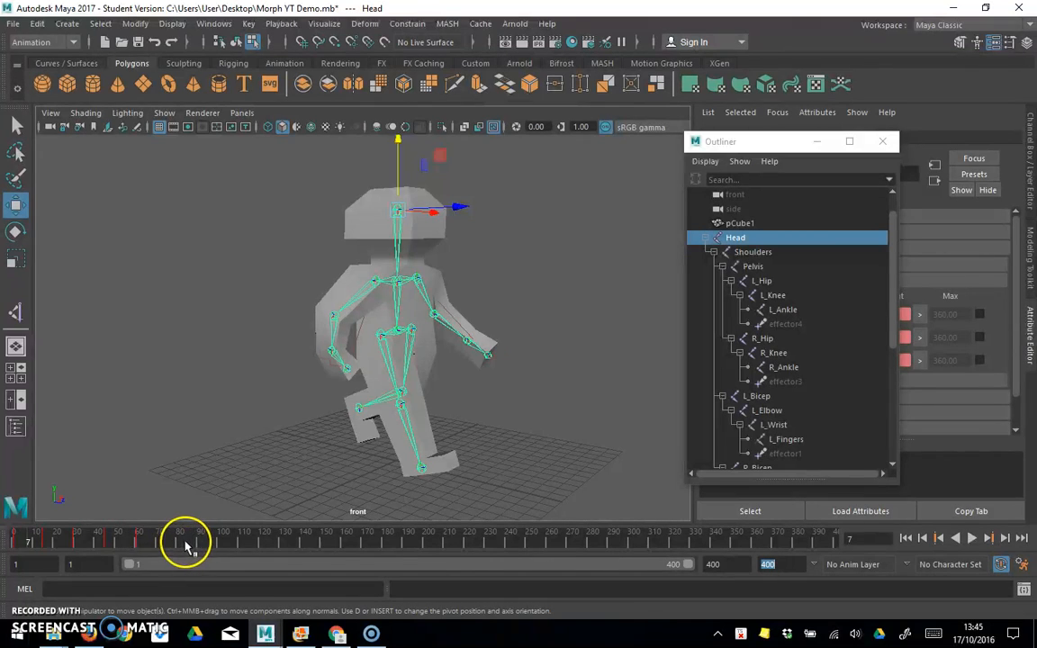
key(alt+v)
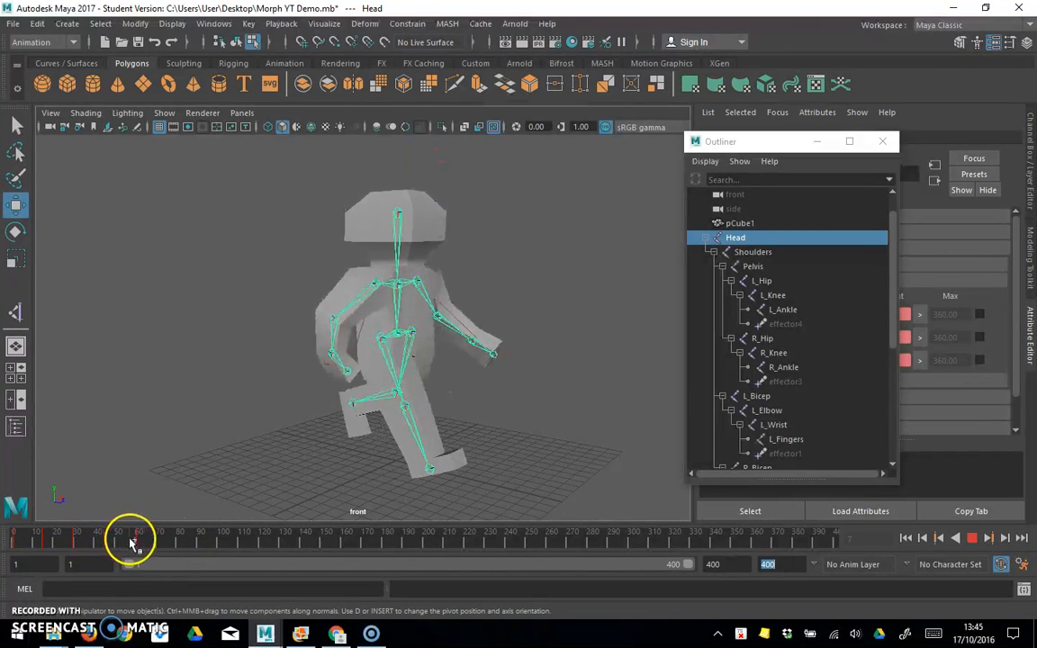
drag(203, 547, 529, 541)
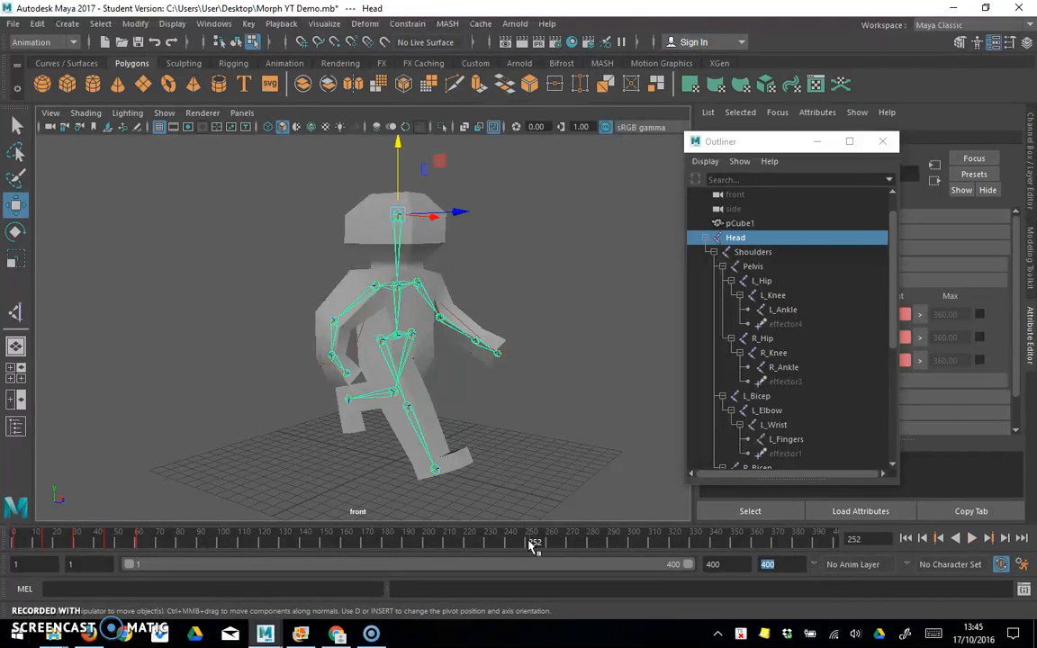
Return the playback end to frame 60 and set the overall animation end to 400
double_click(774, 564)
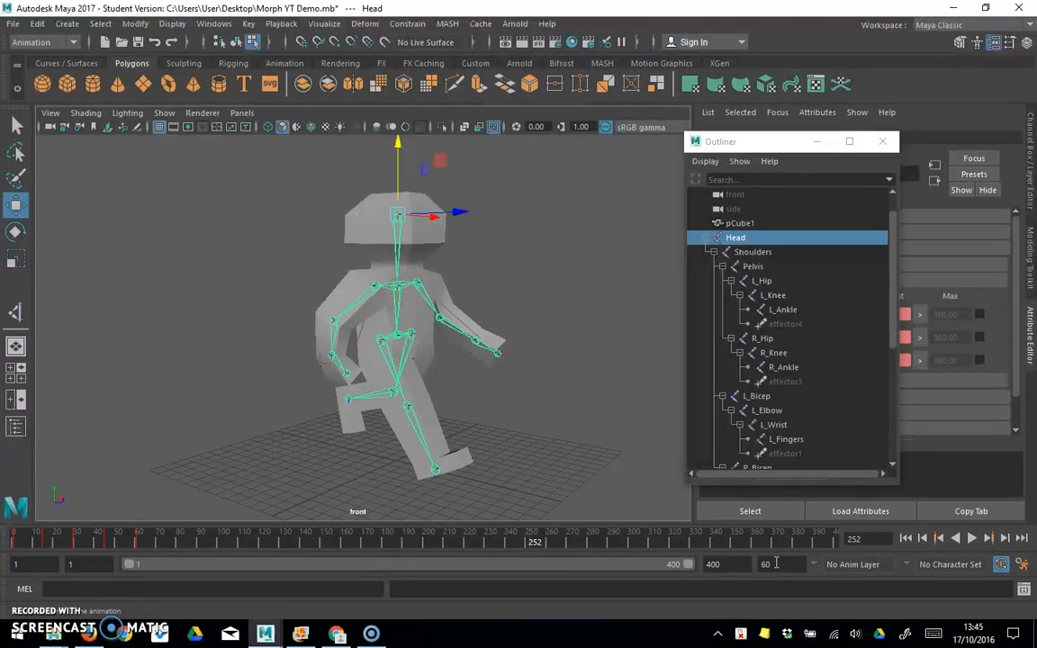
click(735, 568)
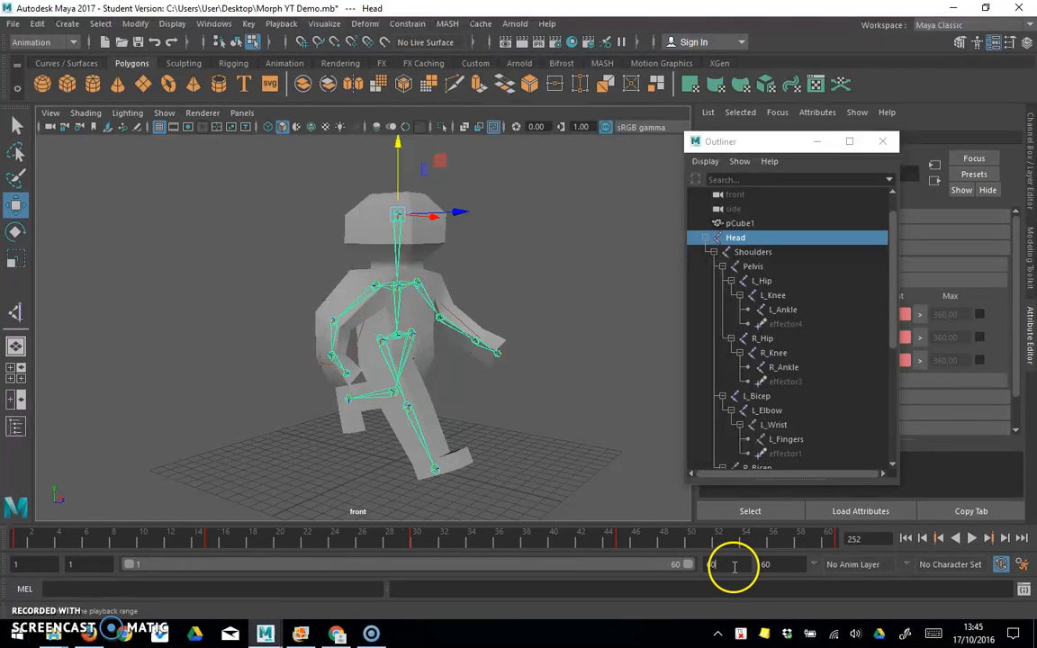
drag(773, 565, 751, 569)
text(40)
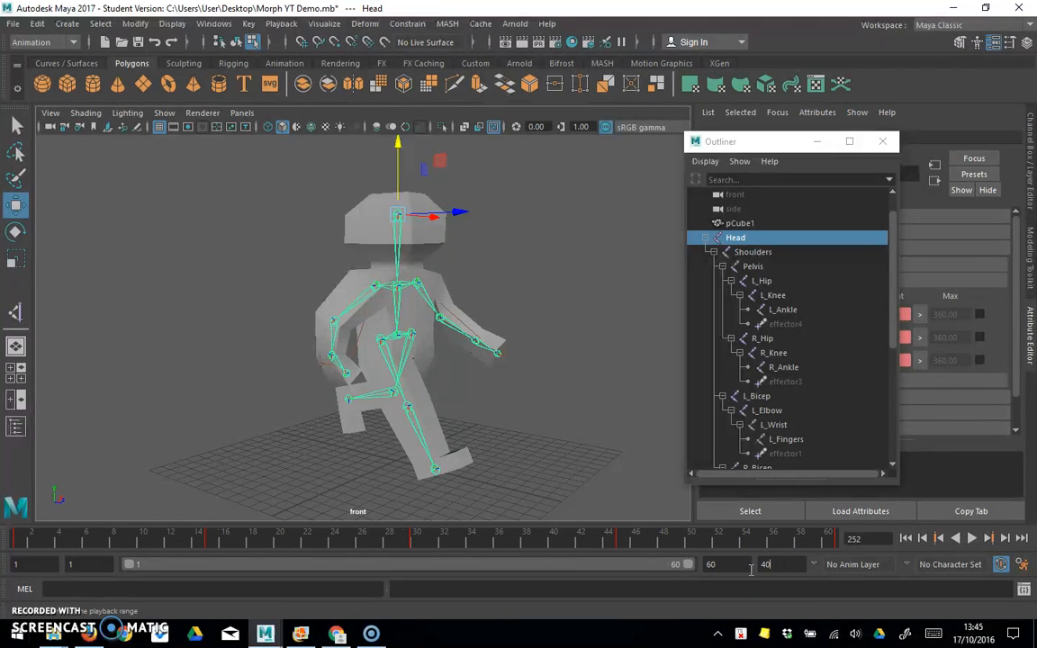
text(0)
key(Return)
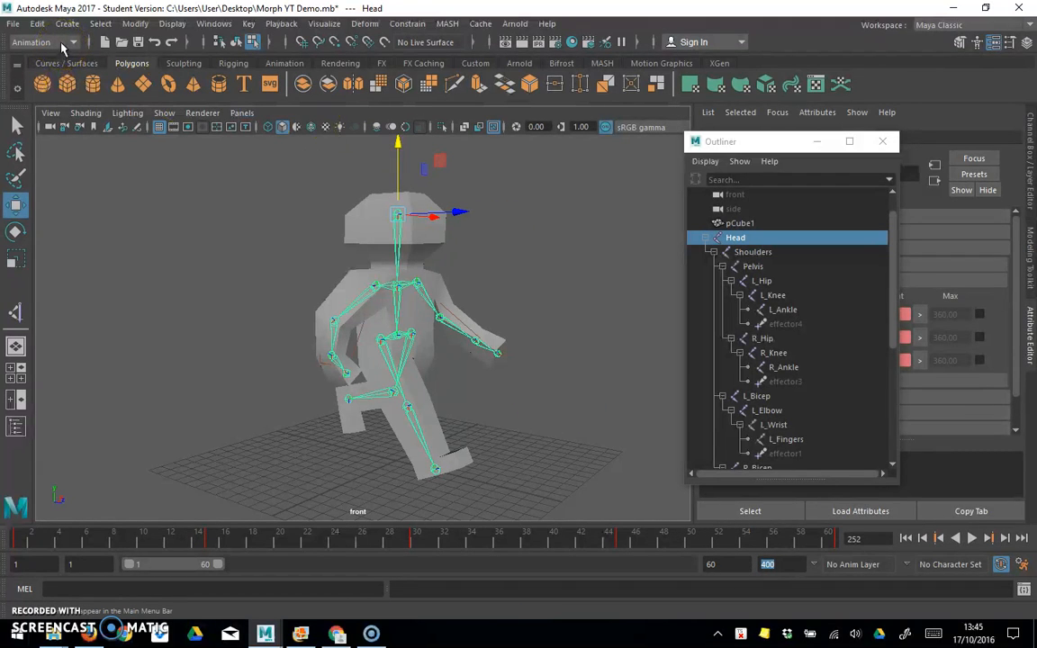
Open the Graph Editor and collapse the Head joint hierarchy in the Outliner
click(205, 25)
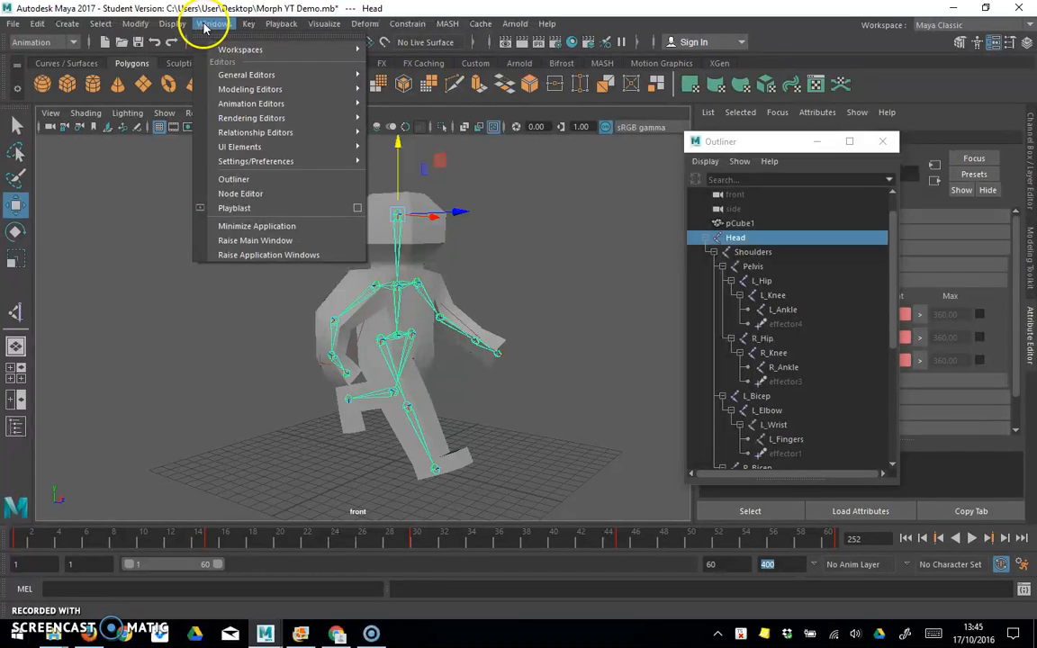
mouse_move(258, 106)
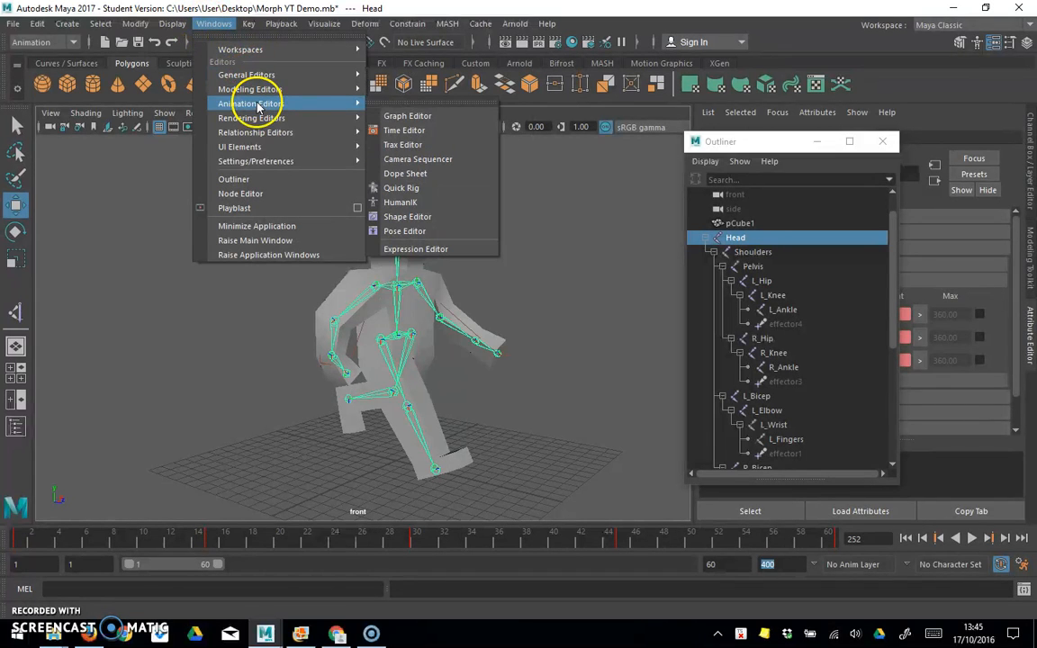
click(405, 117)
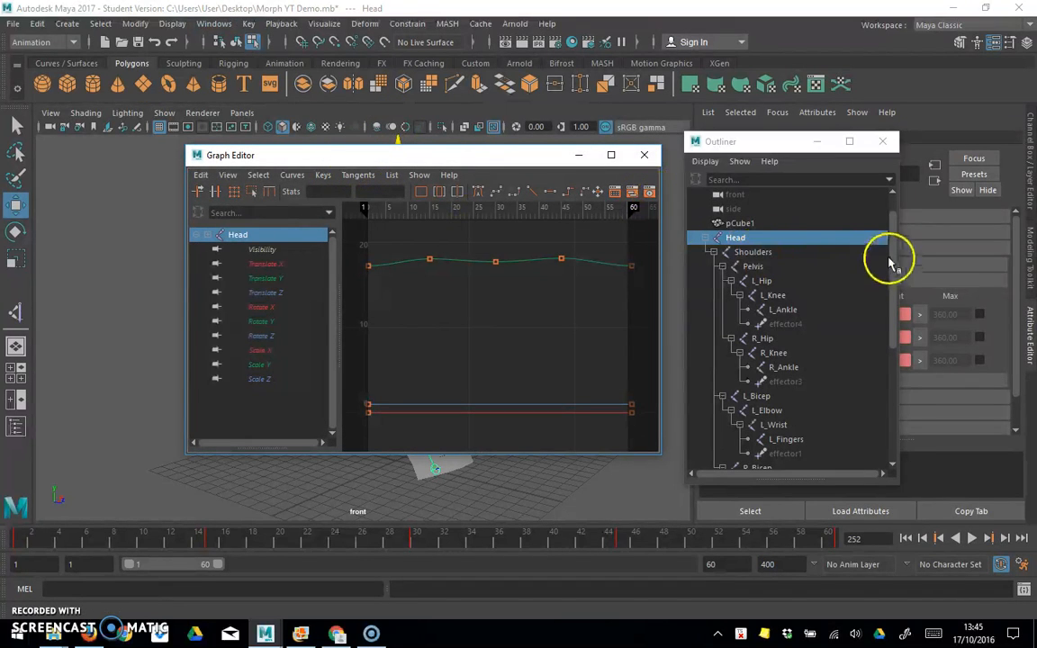
click(706, 237)
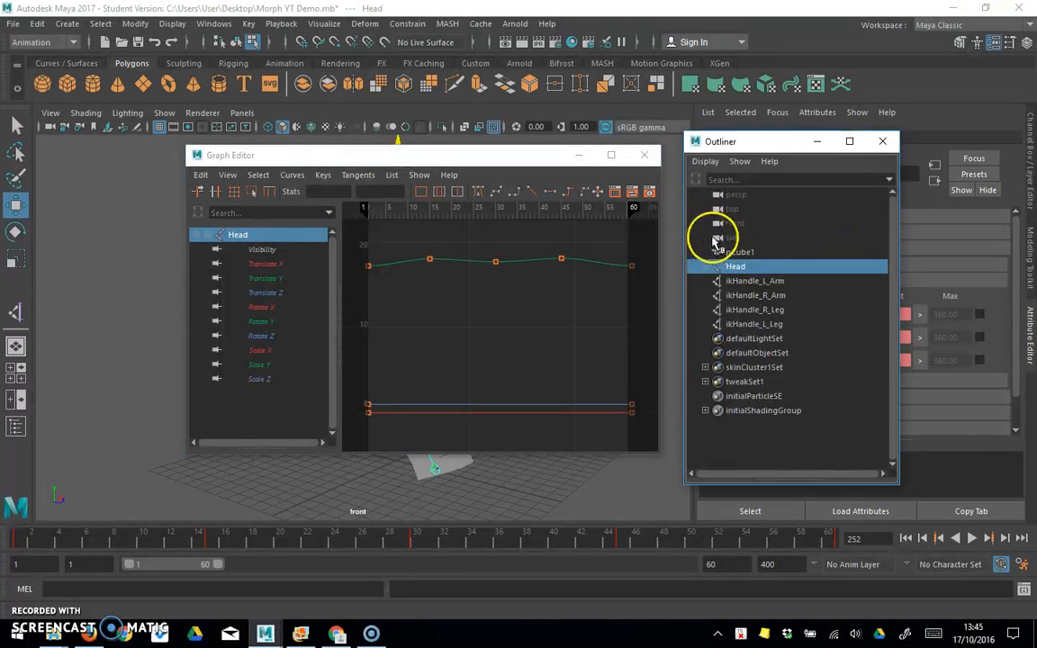
Review the animation curves of the arm and leg IK handles, framing all curves of ikHandle_L_Arm
click(751, 281)
click(755, 295)
click(756, 309)
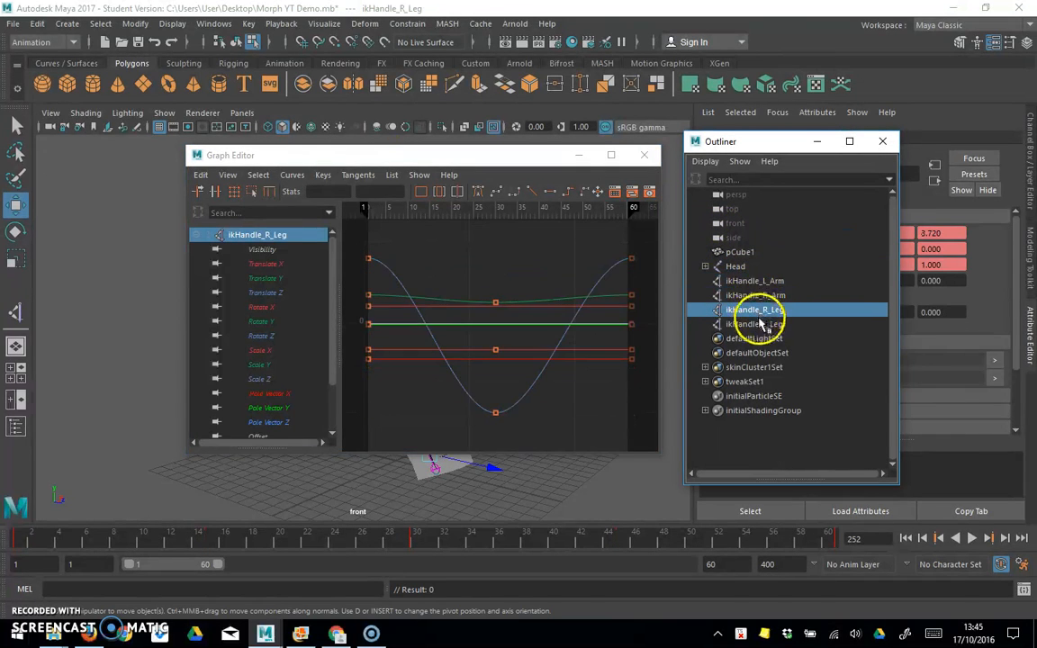
click(756, 324)
click(754, 282)
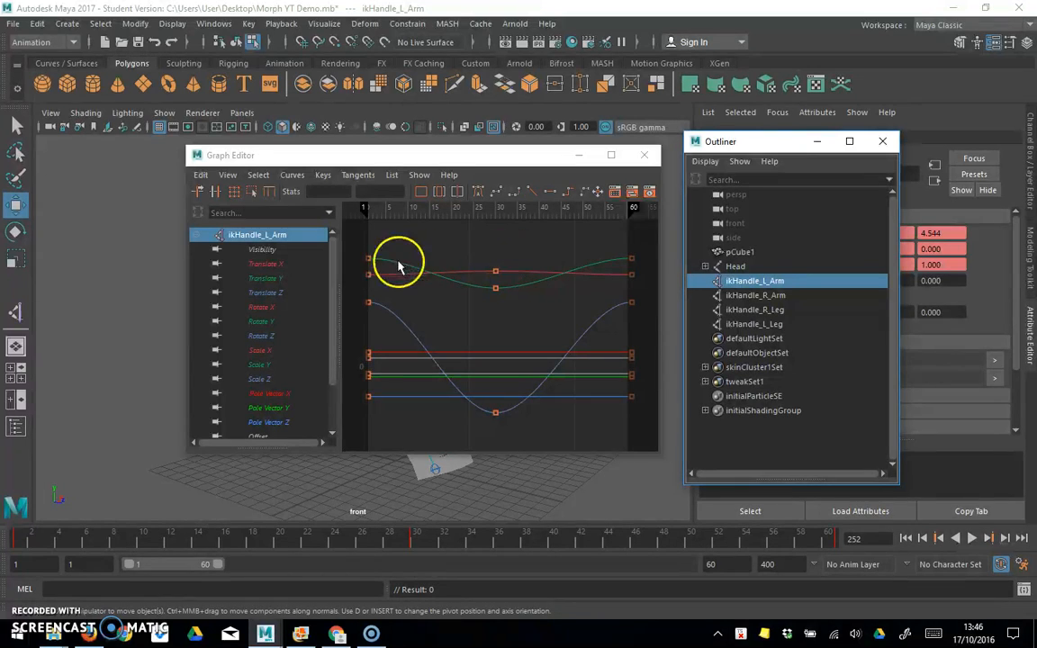
click(227, 174)
mouse_move(277, 245)
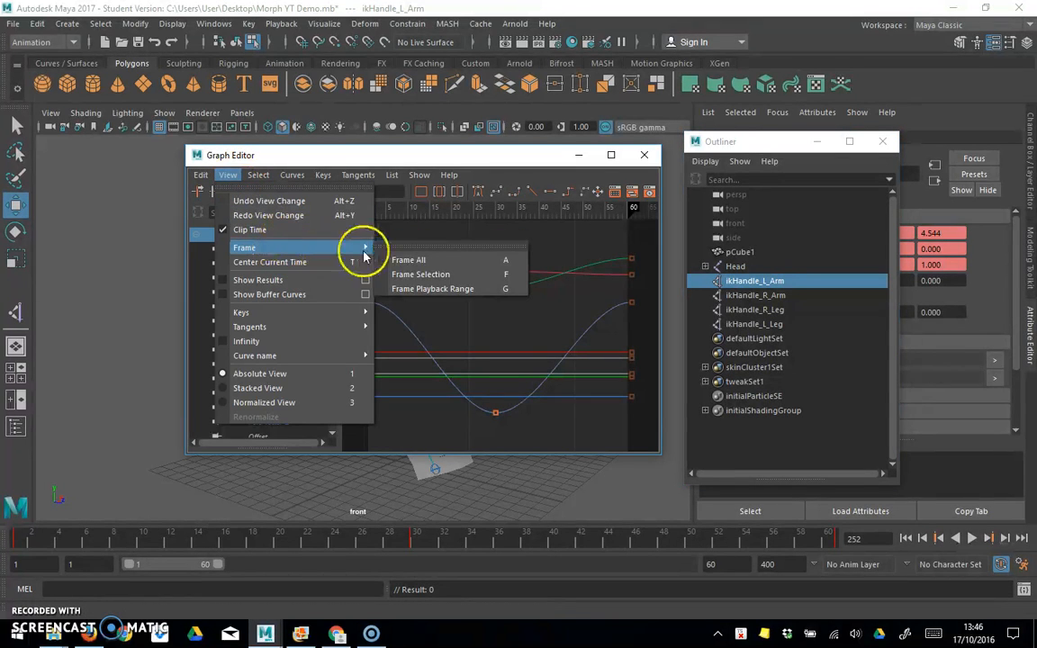
click(406, 261)
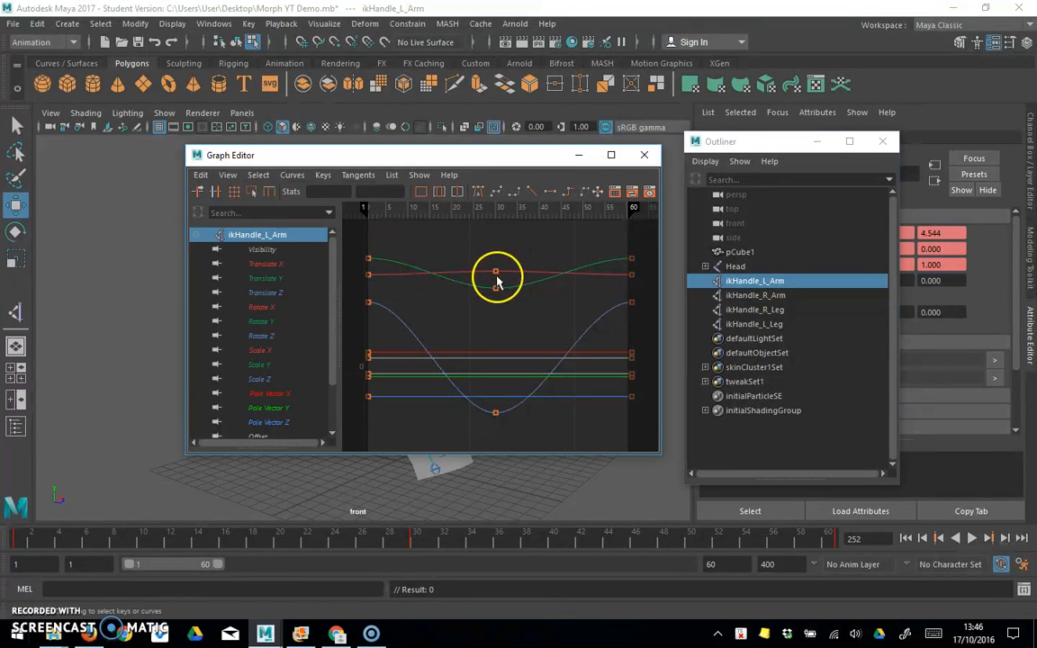
click(738, 295)
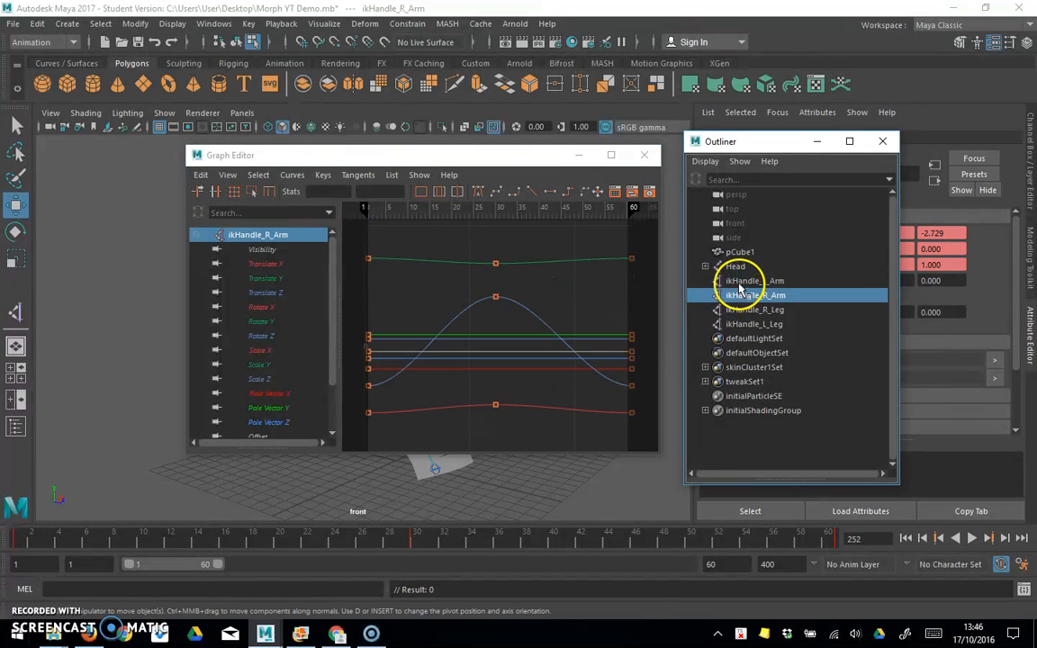
Select all end keys of ikHandle_L_Arm at frame 61 and set their curves' Post Infinity to Cycle
click(740, 281)
click(617, 245)
drag(616, 244, 655, 418)
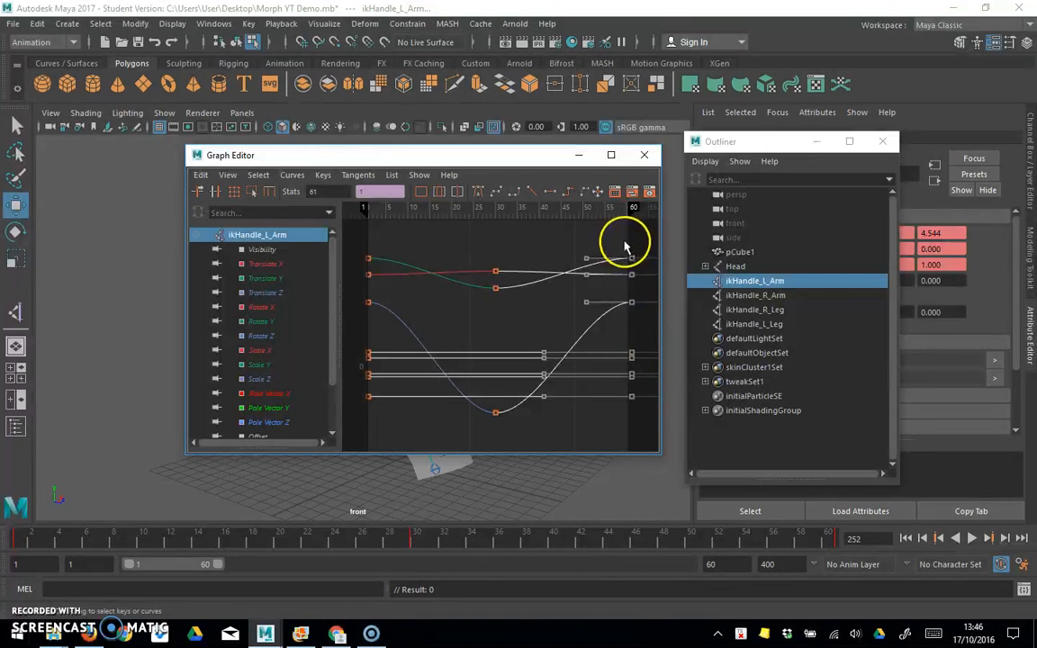
drag(608, 231, 650, 441)
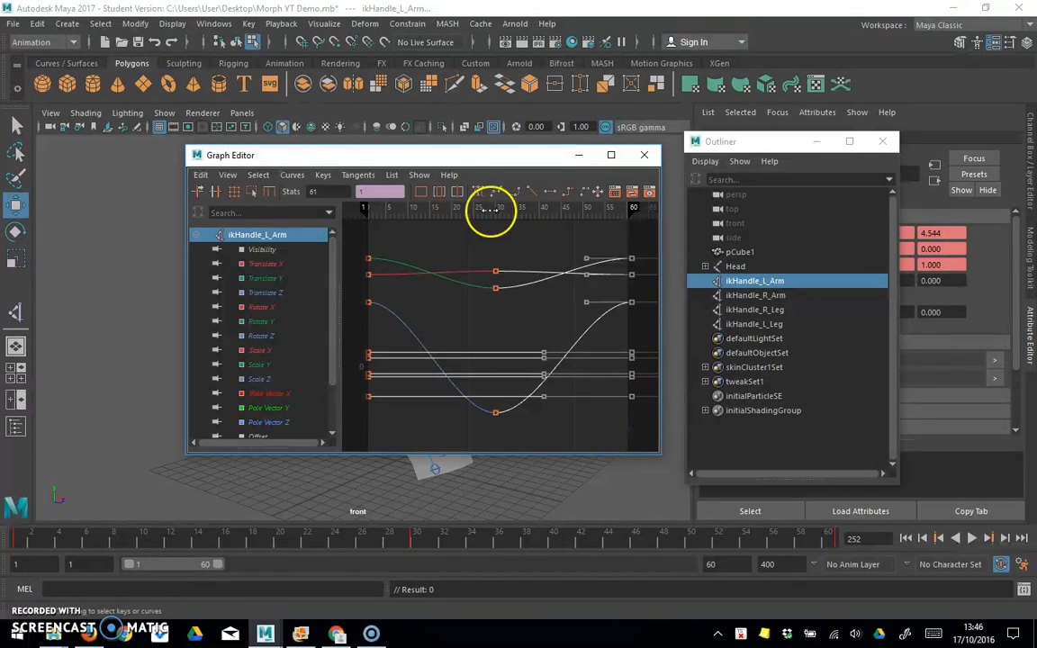
click(259, 176)
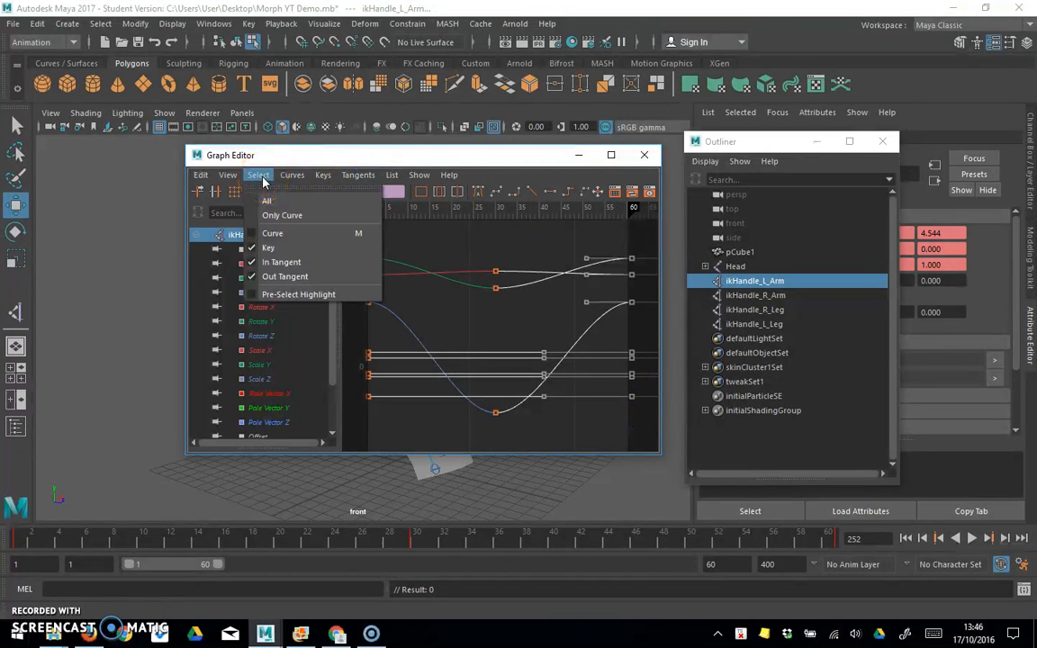
click(297, 175)
click(313, 216)
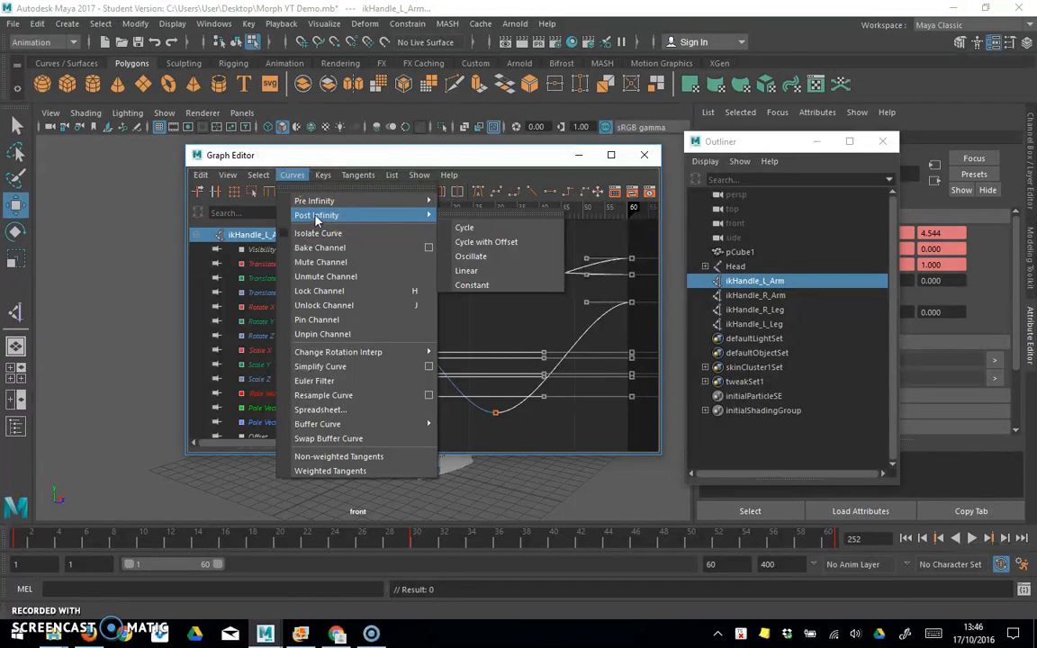
click(466, 230)
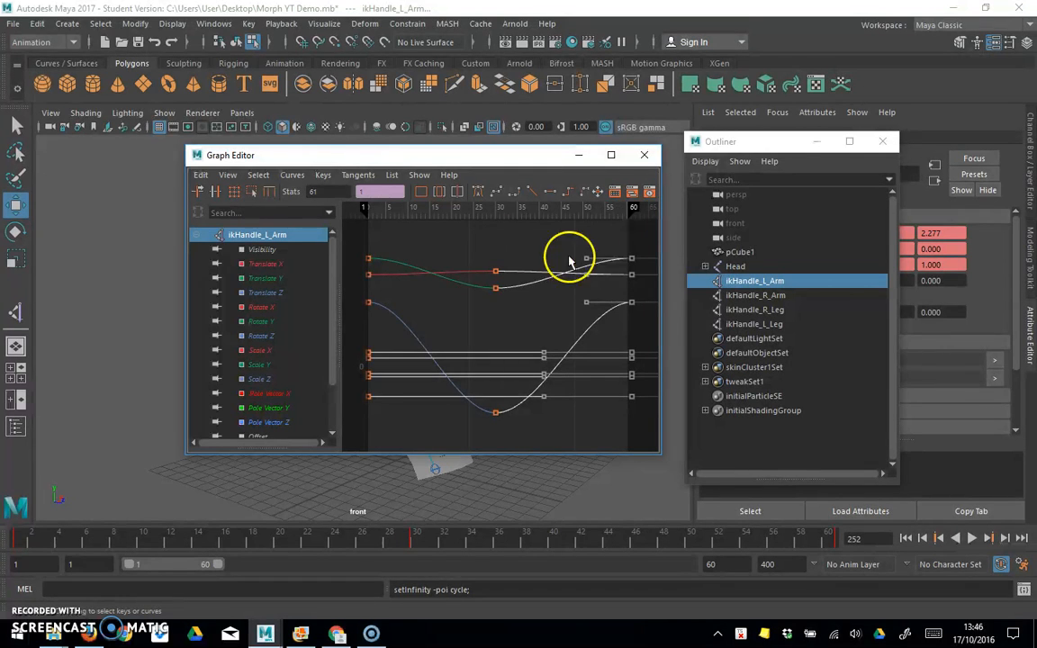
Select all end keys of ikHandle_R_Arm at frame 61 and set their curves' Post Infinity to Cycle
click(740, 298)
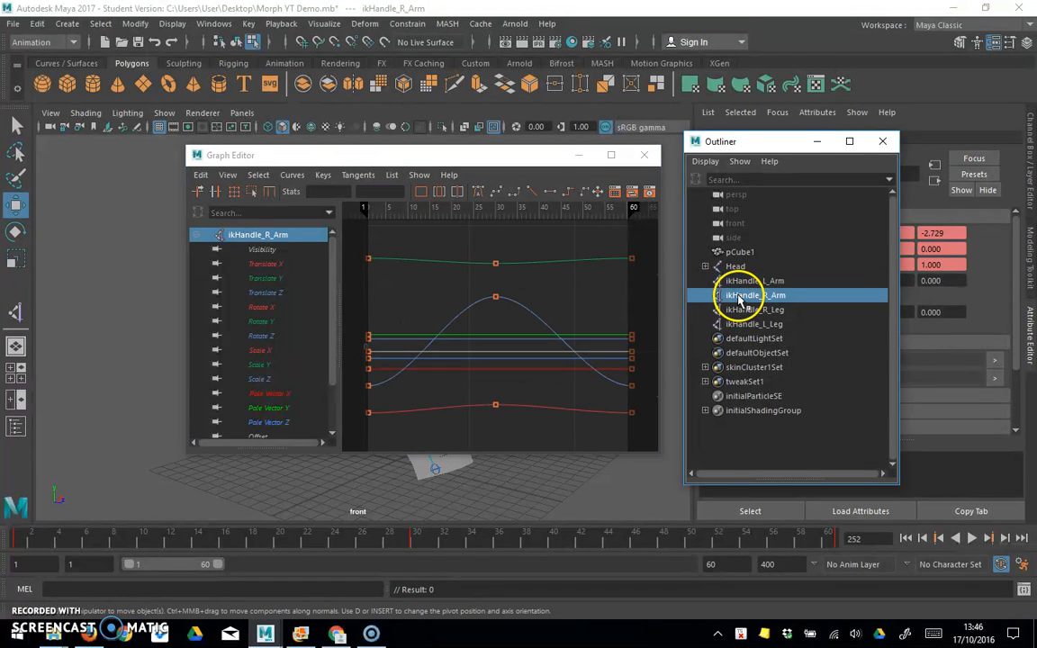
click(615, 254)
drag(615, 255, 657, 441)
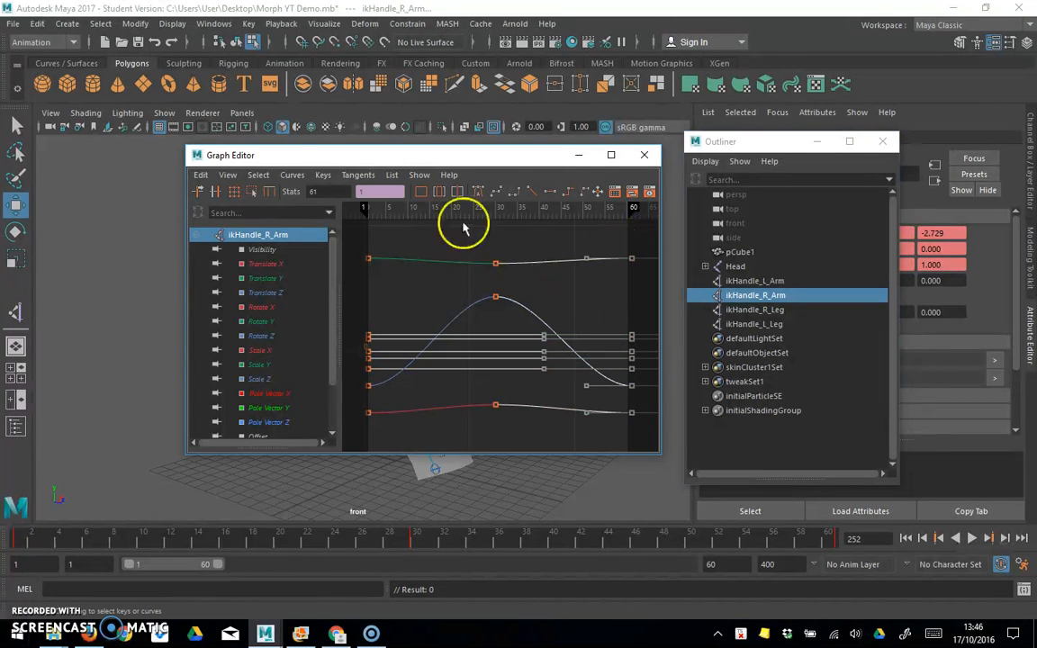
click(258, 176)
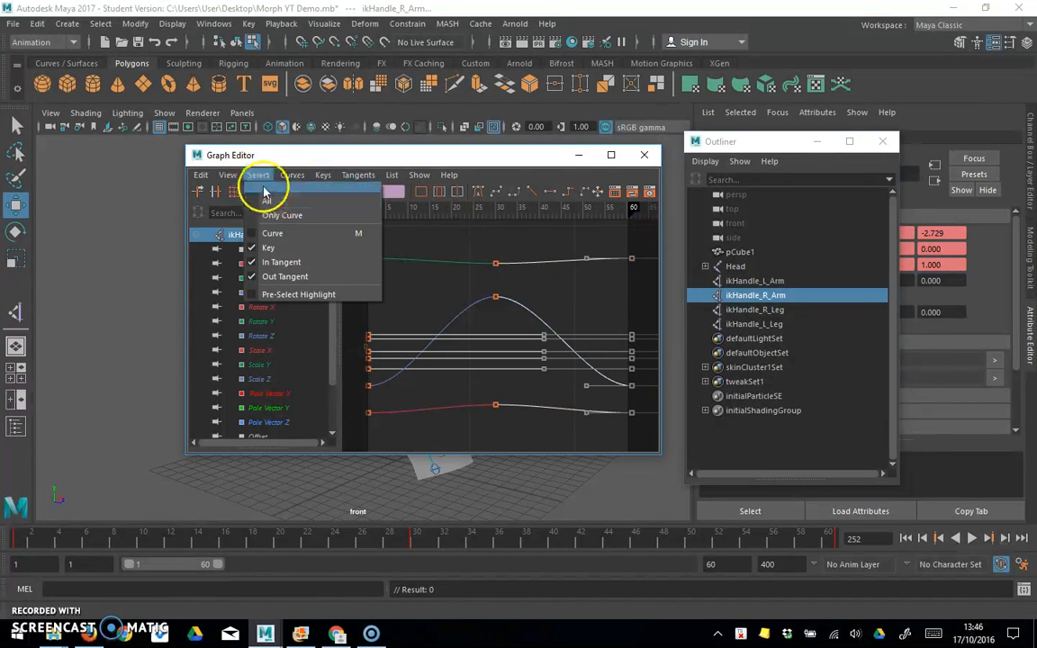
mouse_move(326, 225)
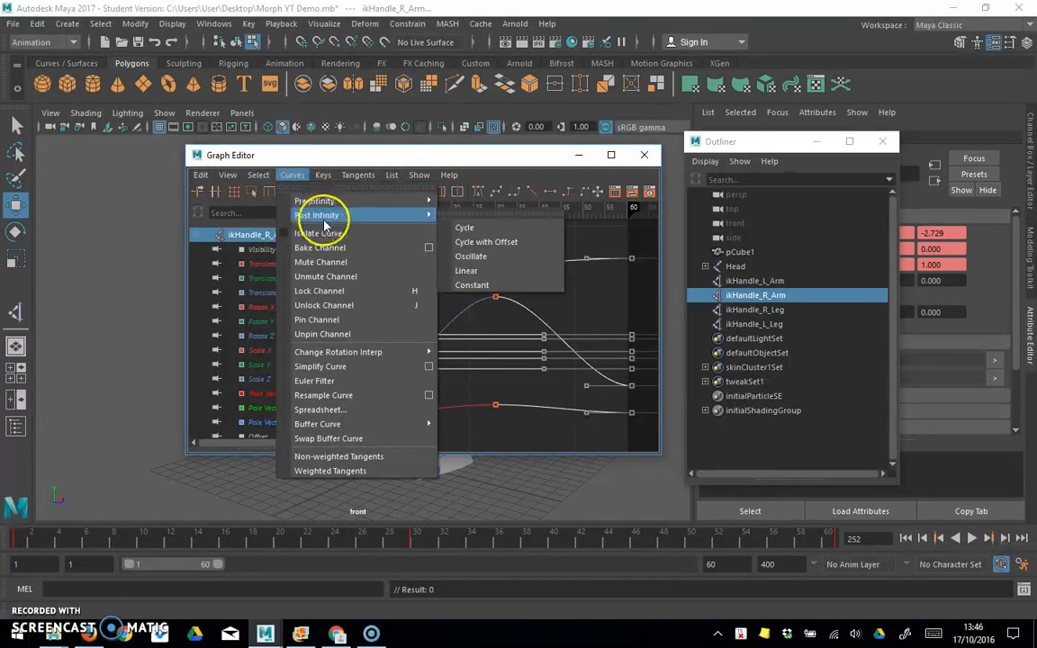
click(468, 227)
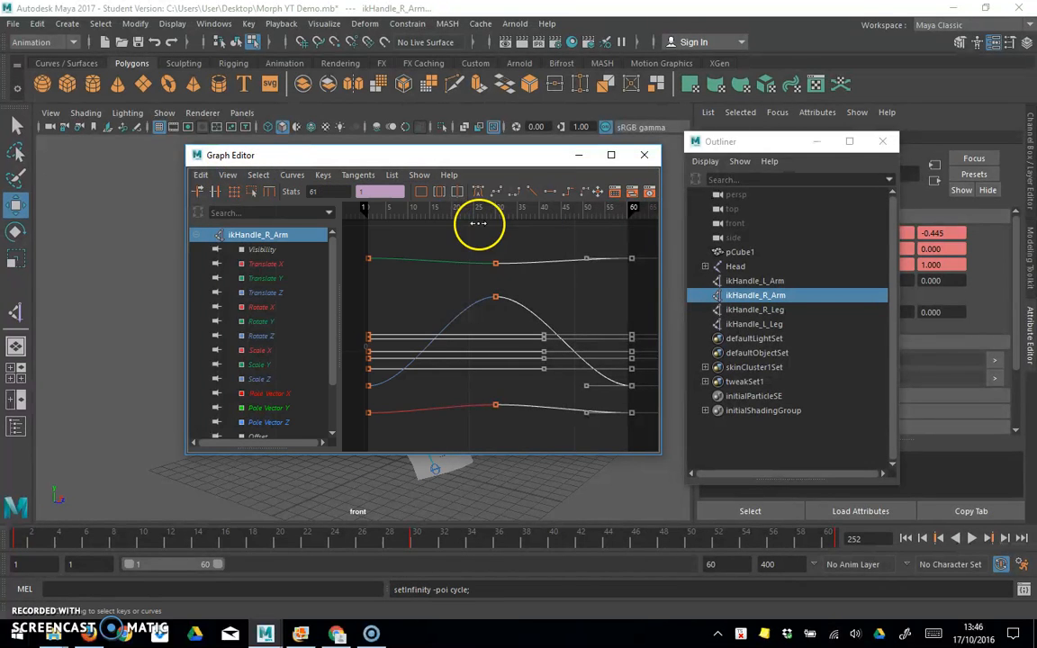
Select all end keys of ikHandle_R_Leg at frame 61 and set their curves' Post Infinity to Cycle
click(752, 309)
drag(618, 245, 652, 391)
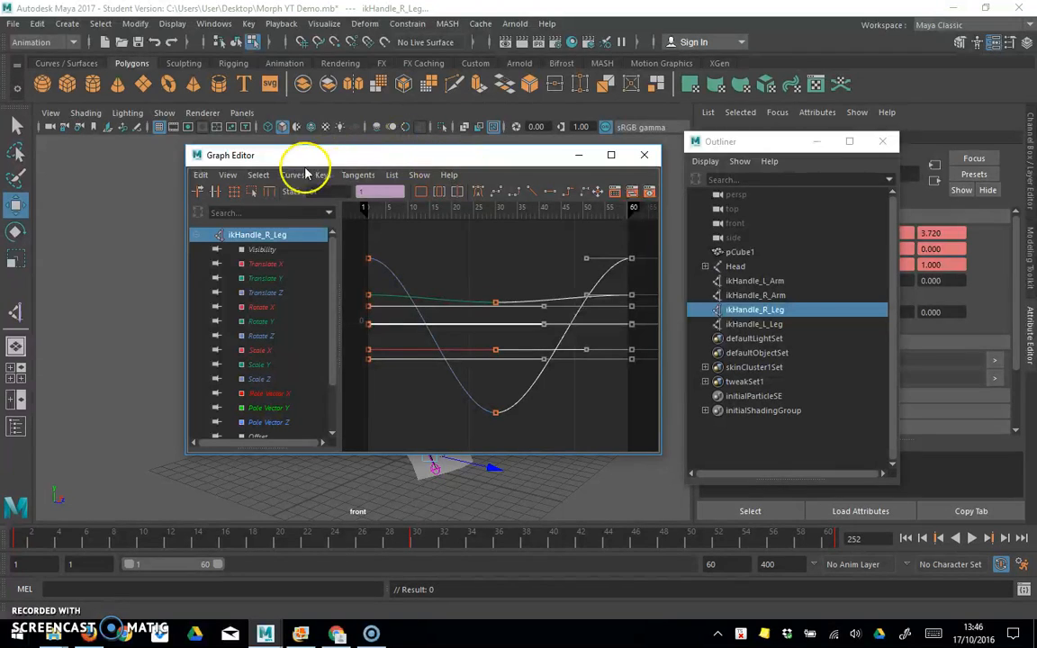
click(292, 174)
mouse_move(324, 215)
click(454, 228)
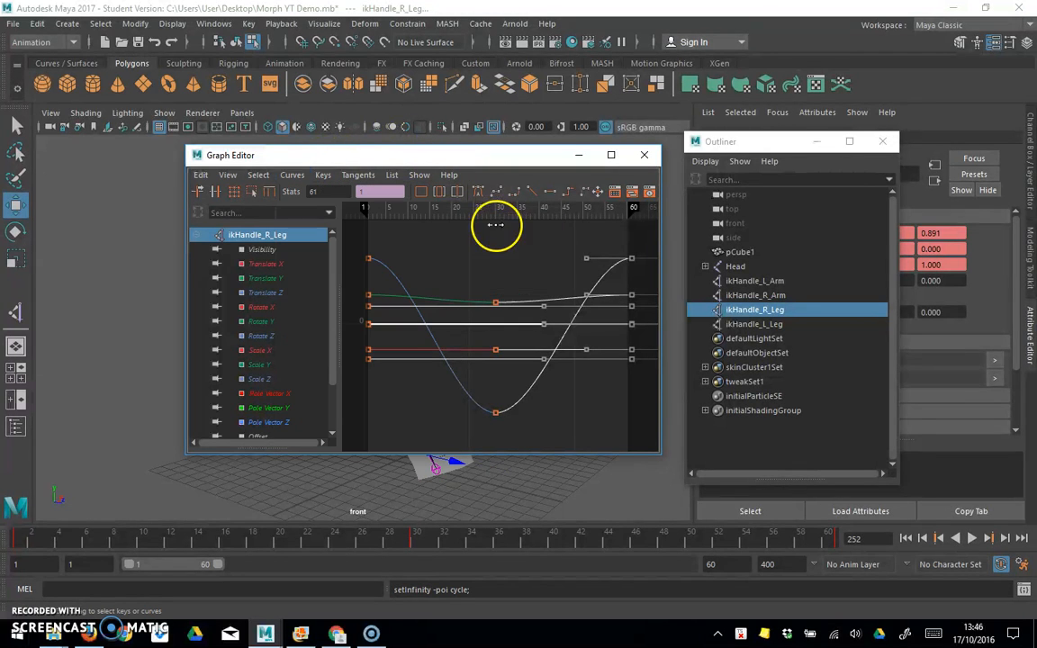
Select all end keys of ikHandle_L_Leg at frame 61, set their curves' Post Infinity to Cycle, and close the Graph Editor
click(729, 324)
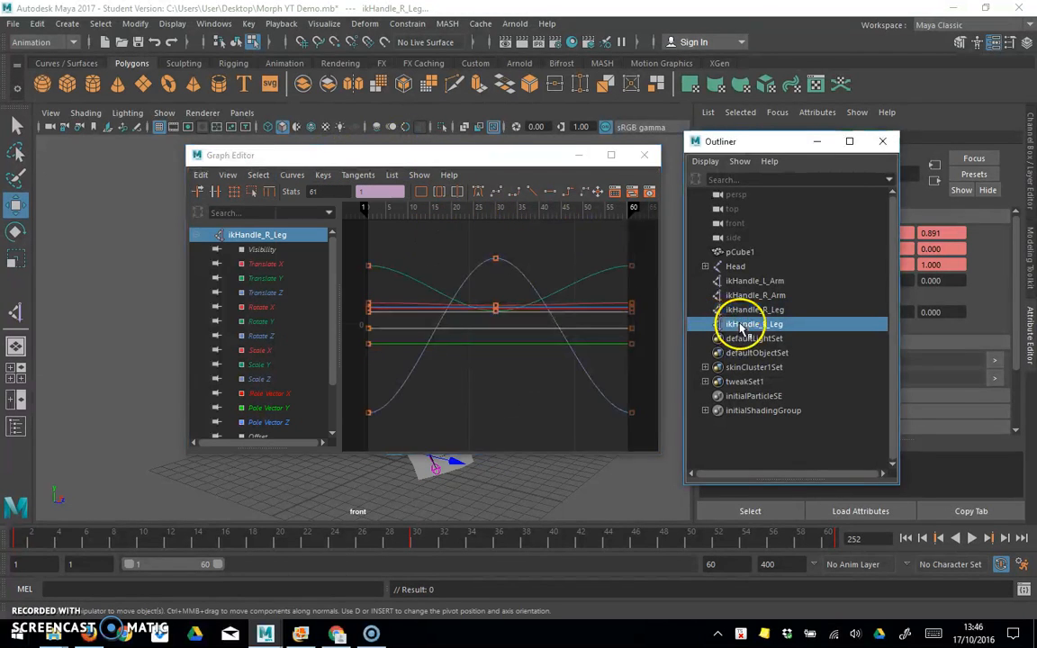
drag(605, 238, 651, 441)
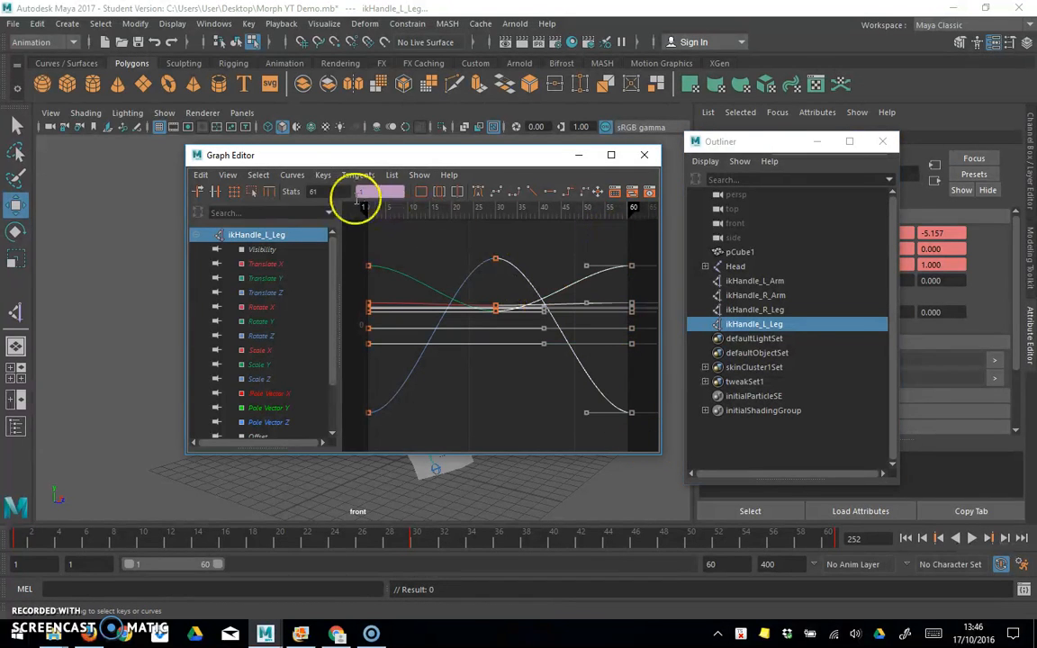
click(292, 180)
mouse_move(364, 214)
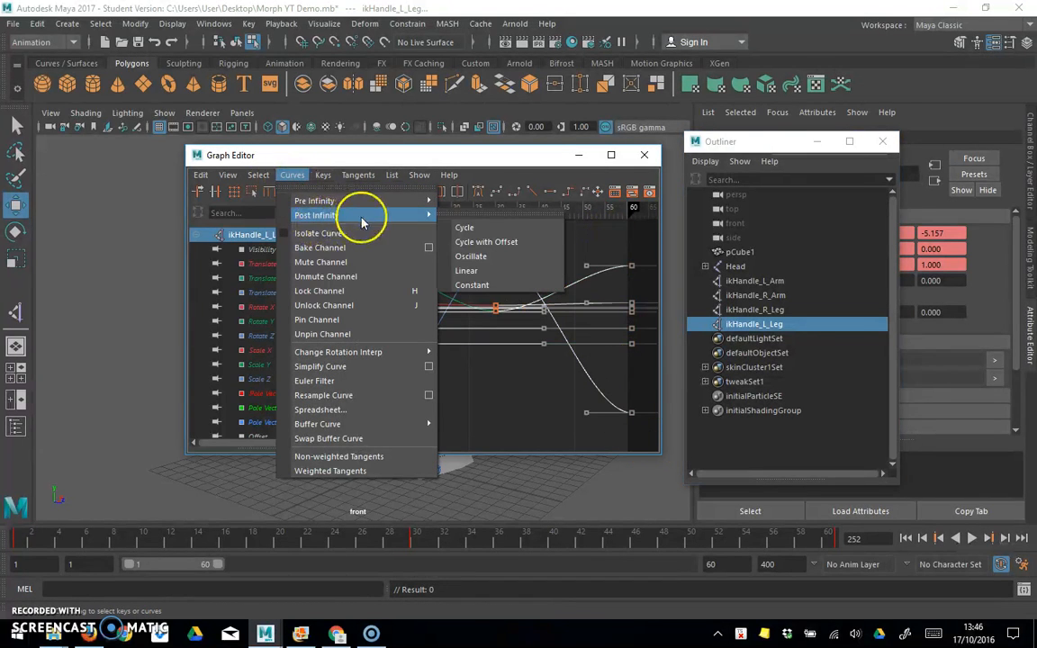
click(450, 225)
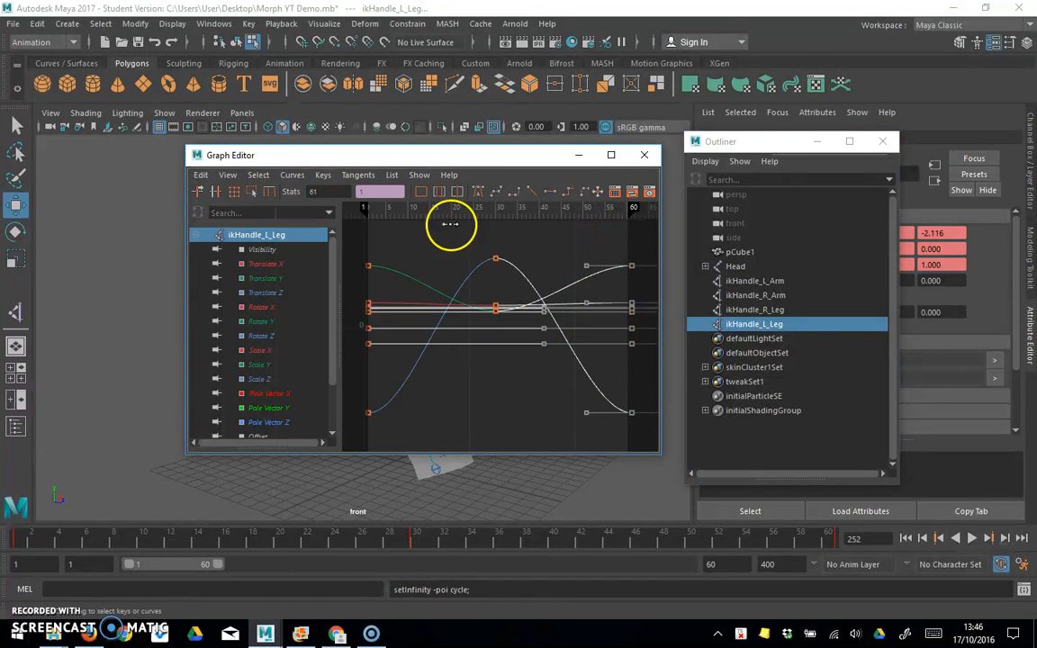
click(644, 156)
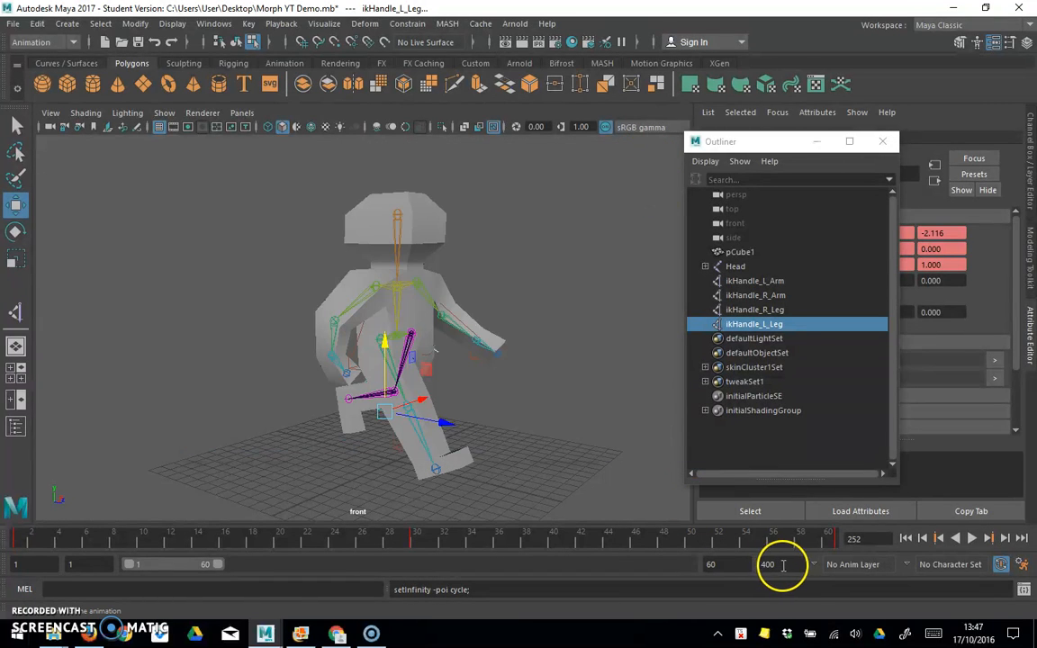
Extend the visible playback range to frame 400 and play the looping walk cycle from frame 1
drag(216, 565, 713, 575)
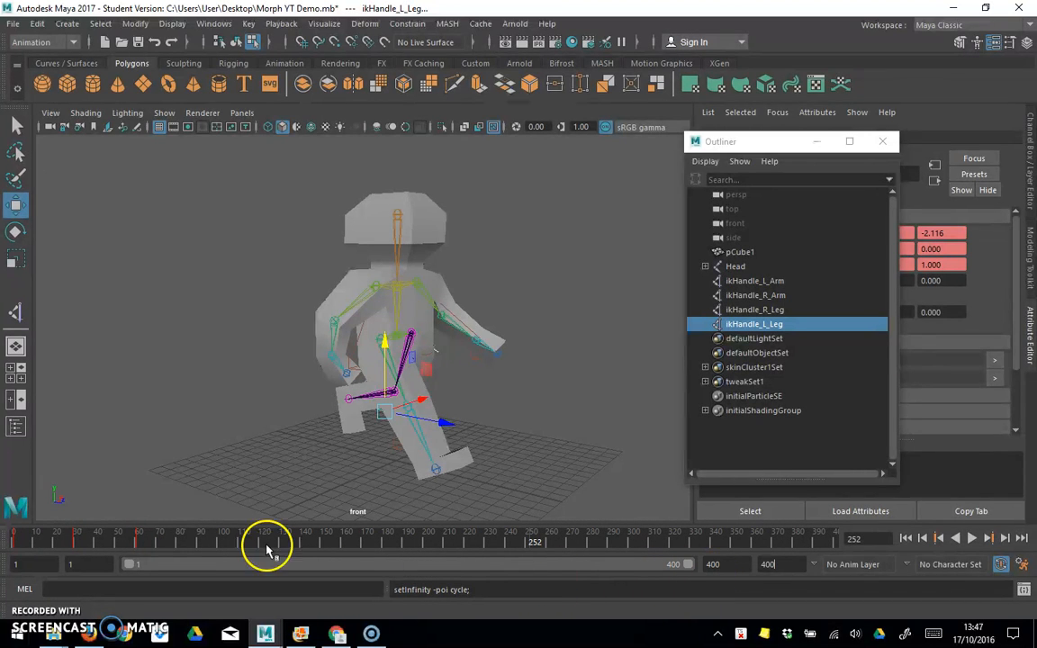
drag(92, 538, 12, 546)
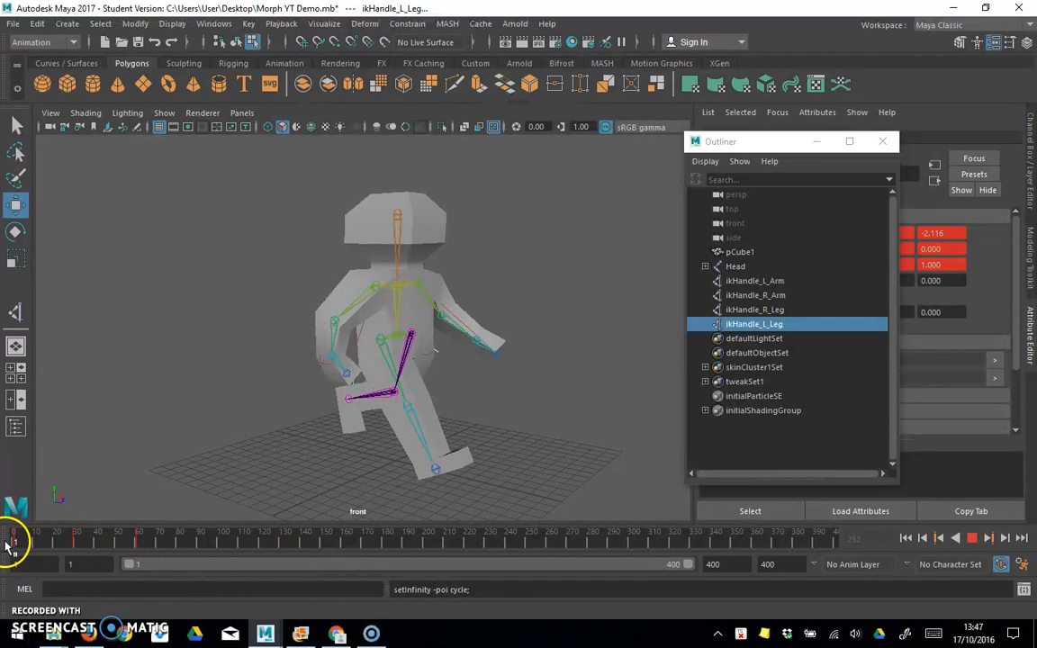
click(971, 538)
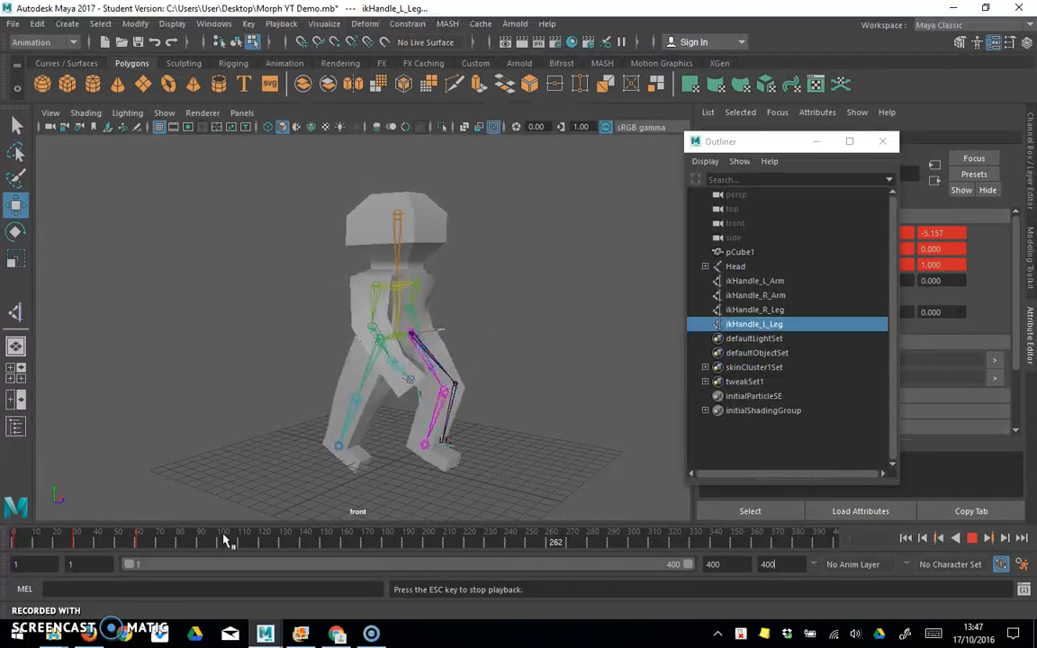
click(972, 537)
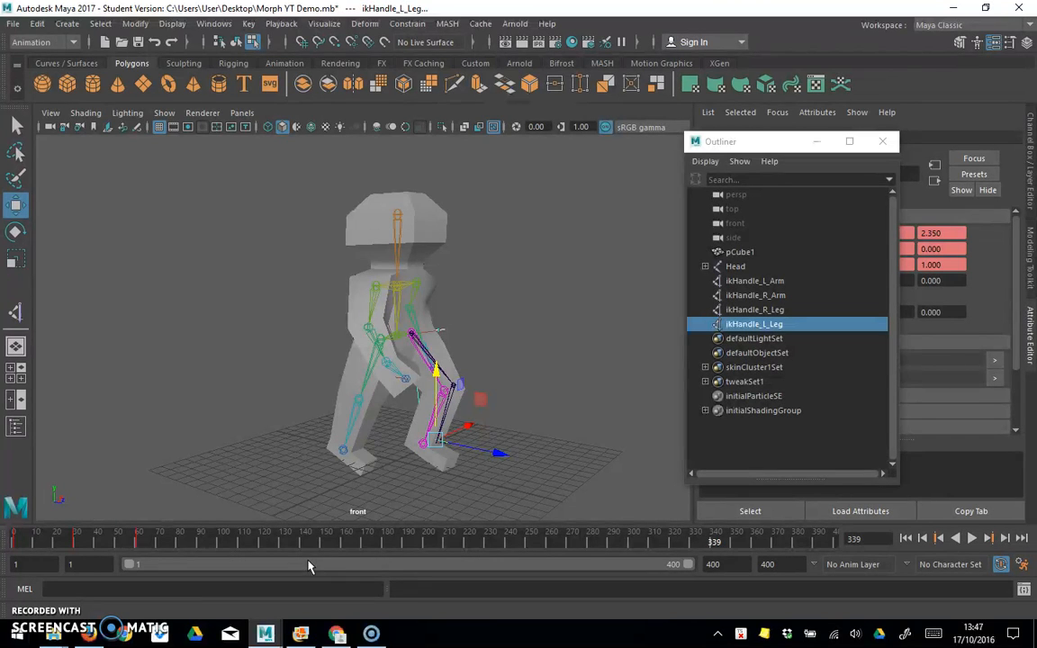
Re-enter 400 as the scene's animation end frame
text(400)
key(Return)
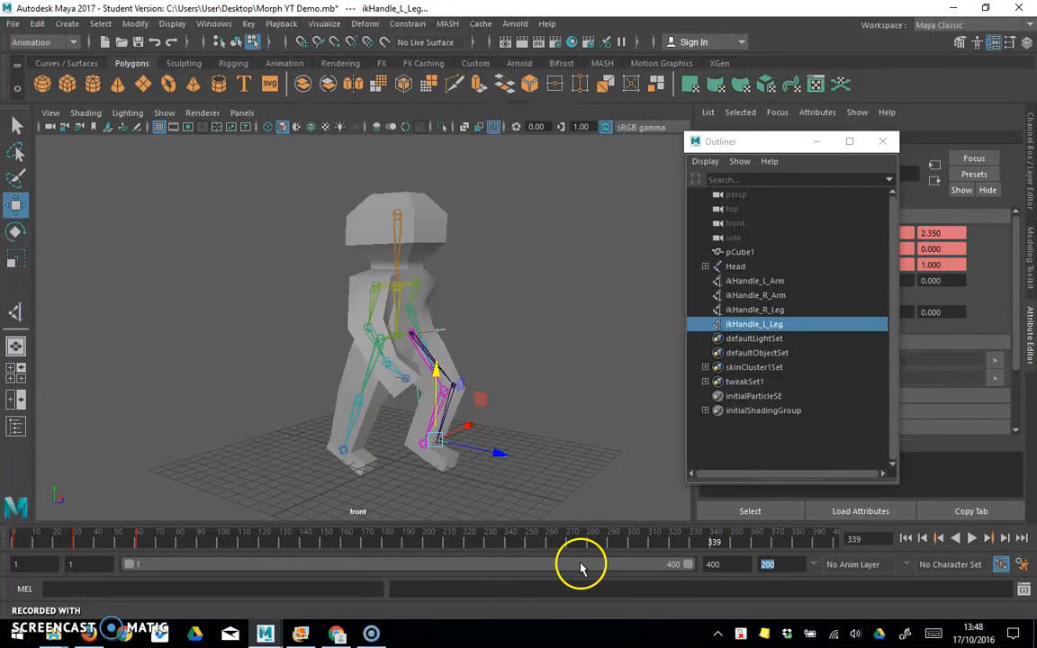
click(797, 559)
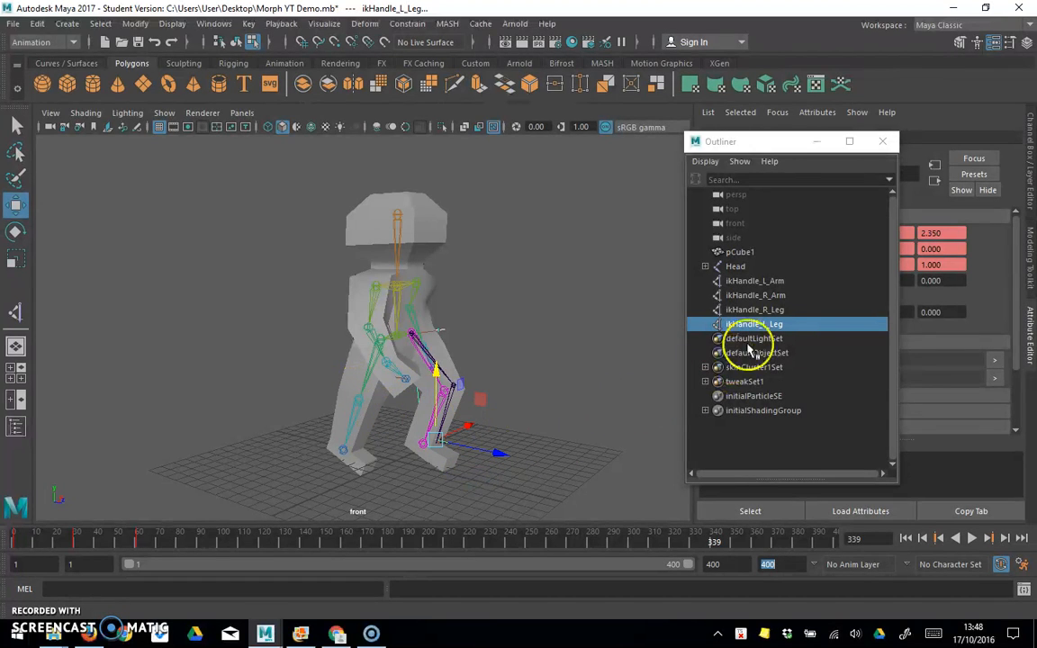
Go to frame 1 and group all four arm and leg IK handles
click(746, 282)
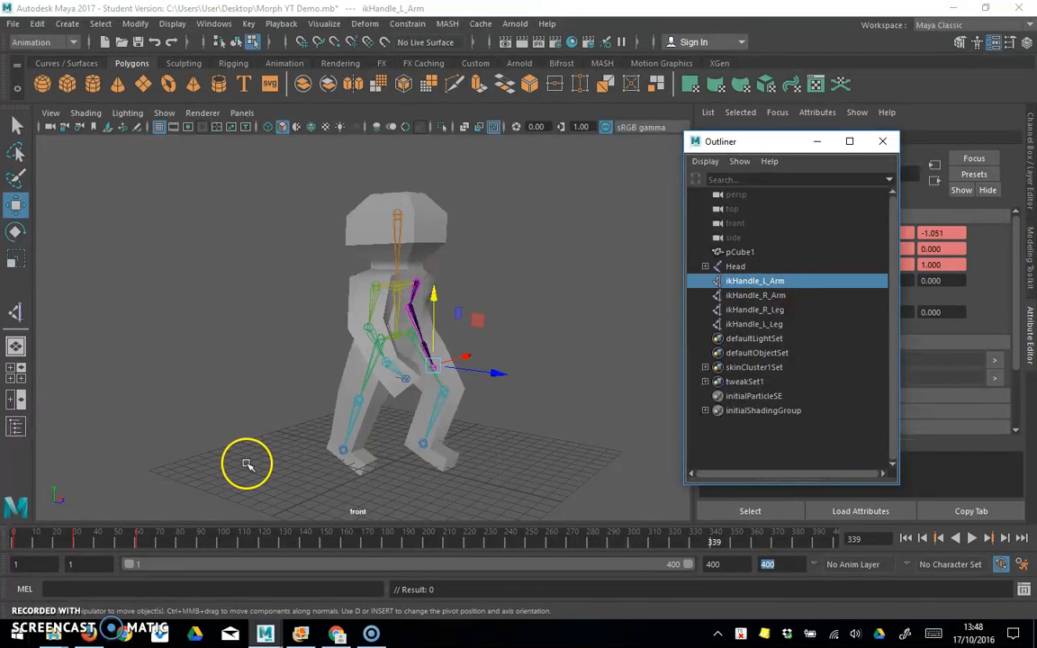
click(16, 538)
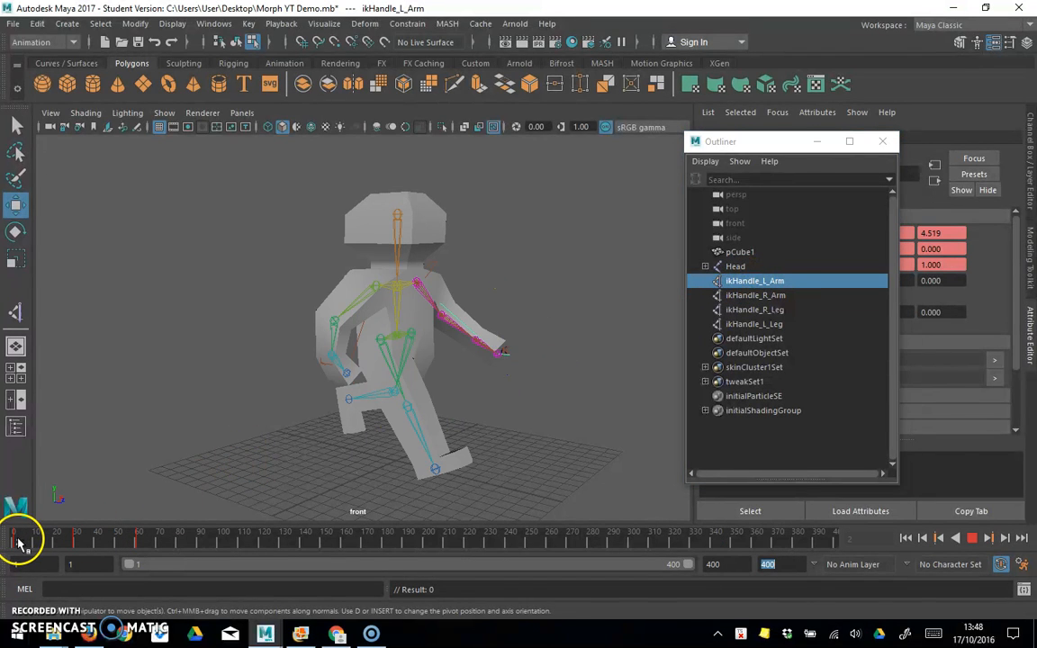
click(15, 540)
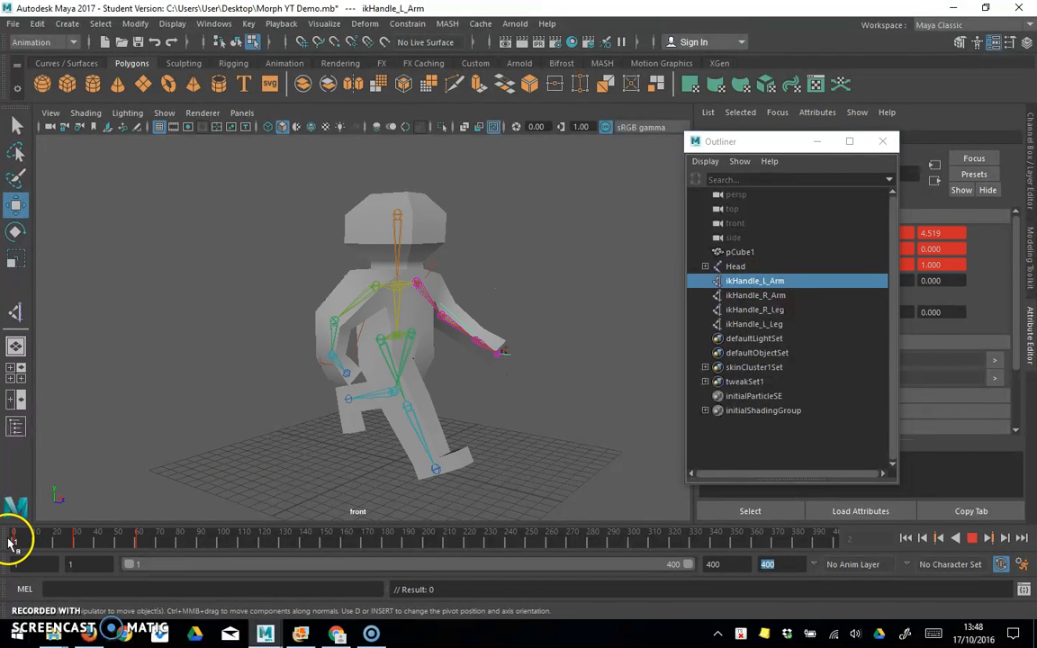
shift+click(764, 324)
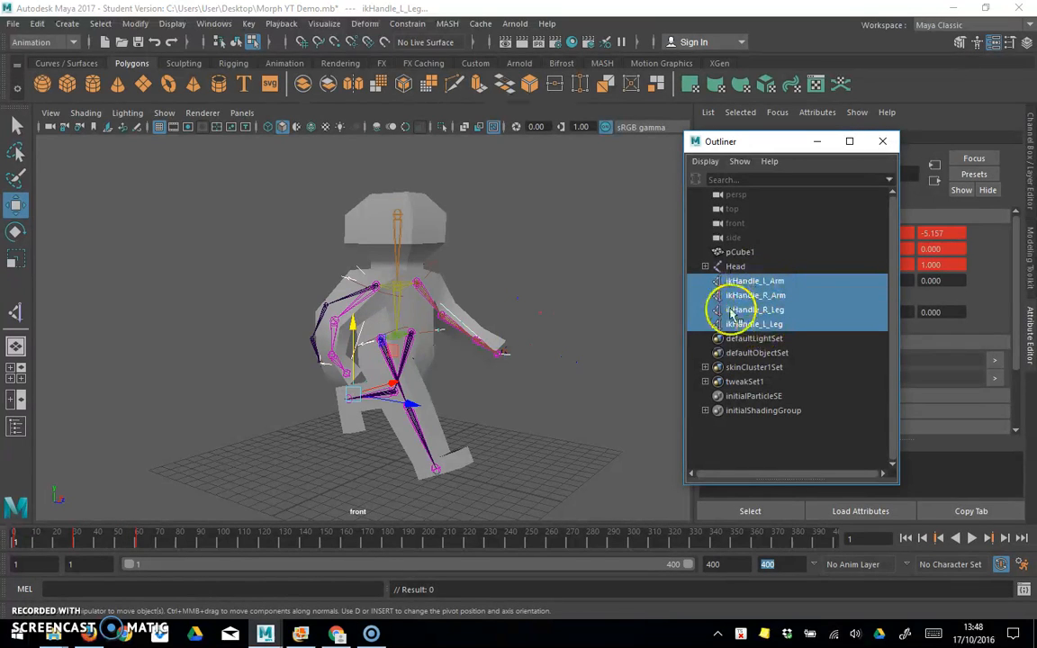
click(36, 23)
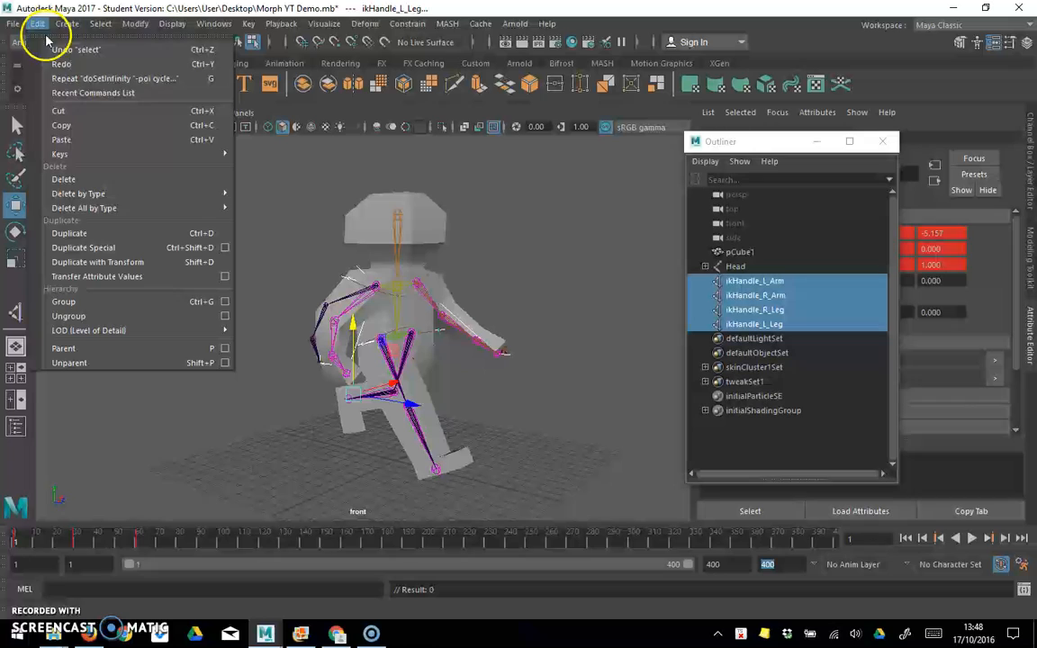
click(102, 301)
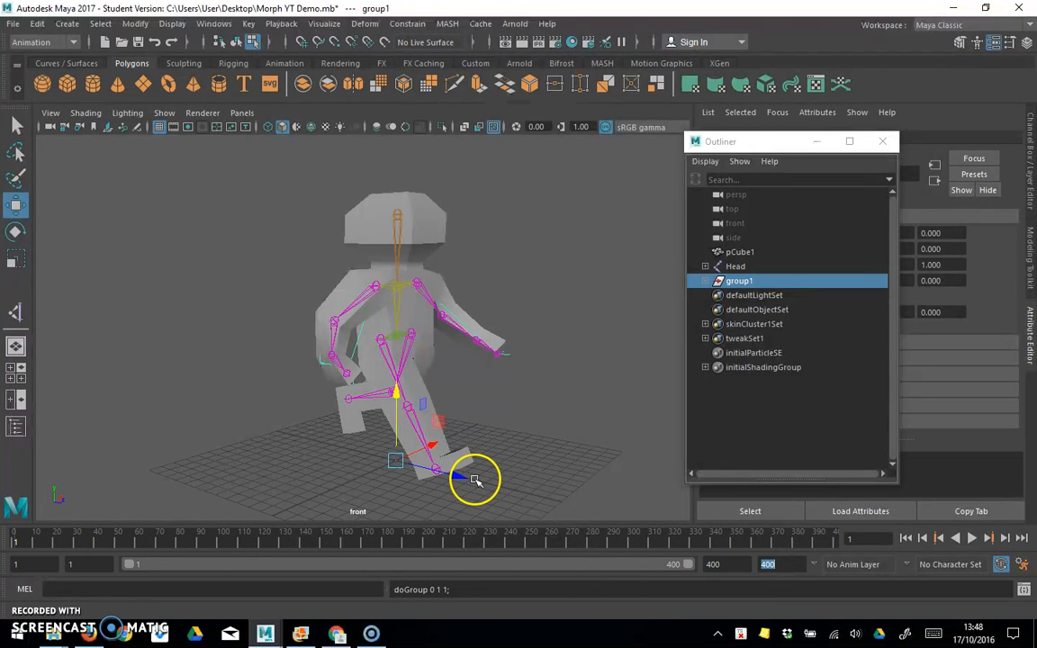
Test-move group1 slightly along Z, then move it together with the Head joint backward to about Z -3.422 for group1
drag(457, 477, 461, 475)
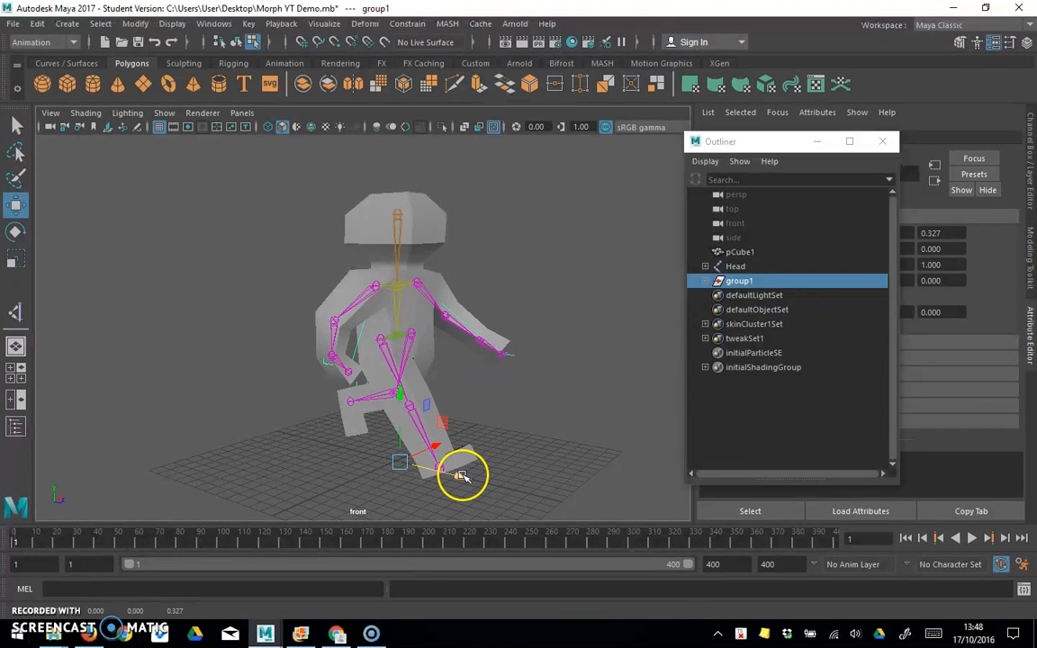
click(756, 267)
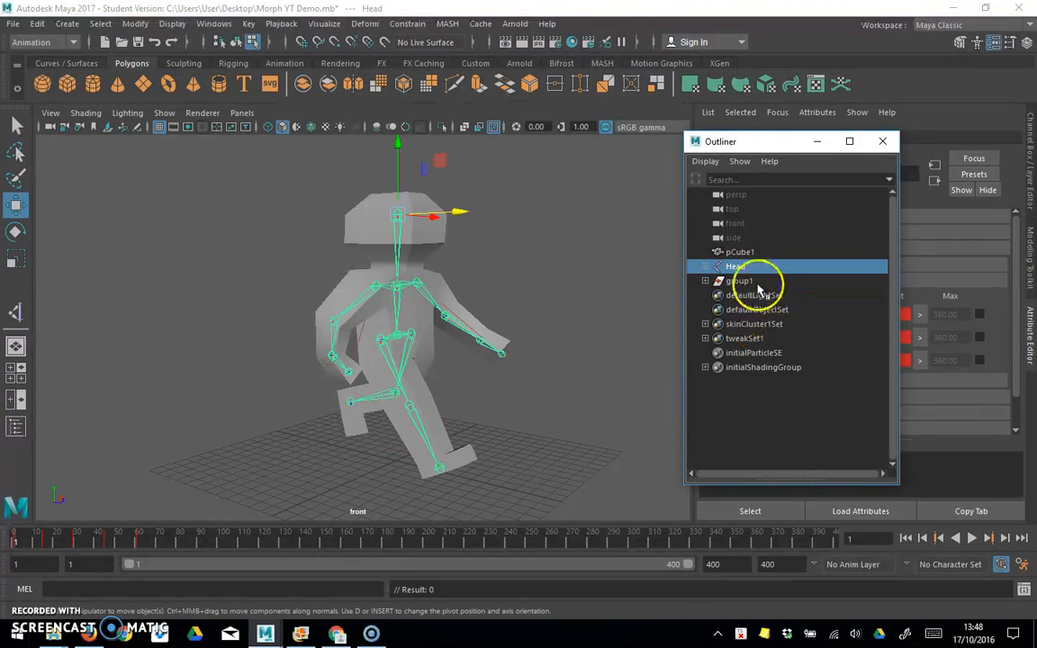
ctrl+click(752, 281)
drag(493, 479, 414, 462)
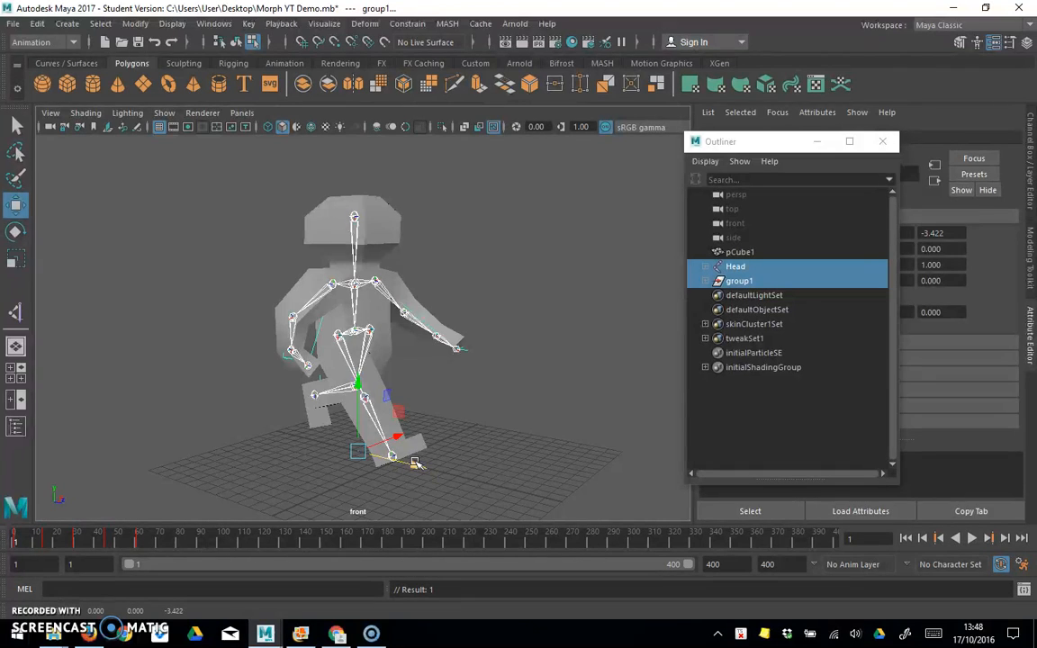
At frame 60, move Head and group1 forward and up to about Y 0.515, Z -0.208, and set a key
click(142, 540)
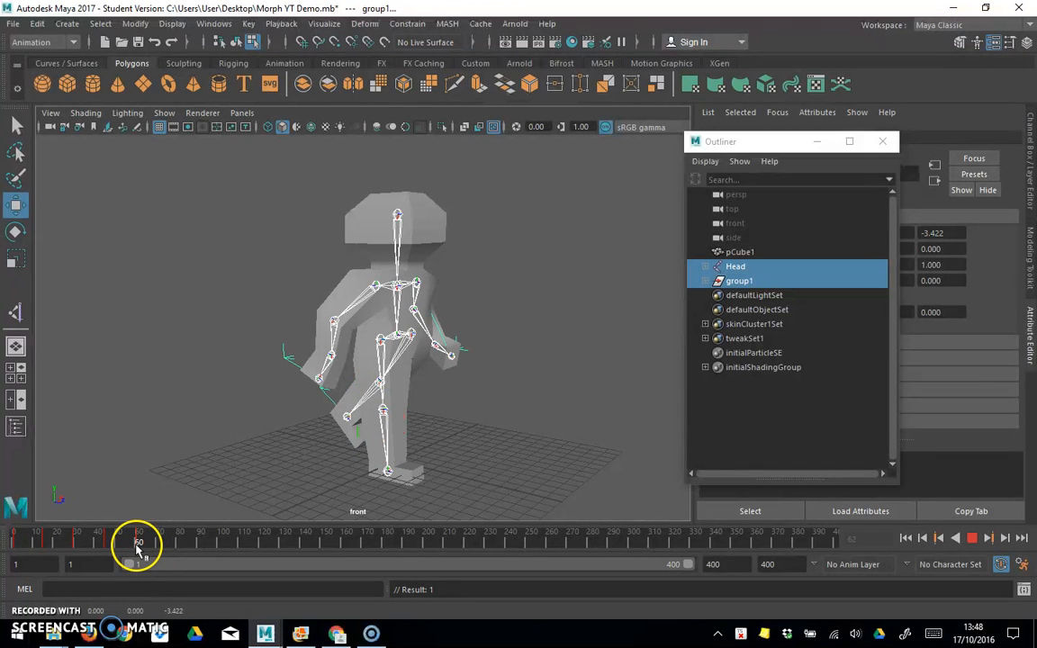
drag(137, 549, 136, 549)
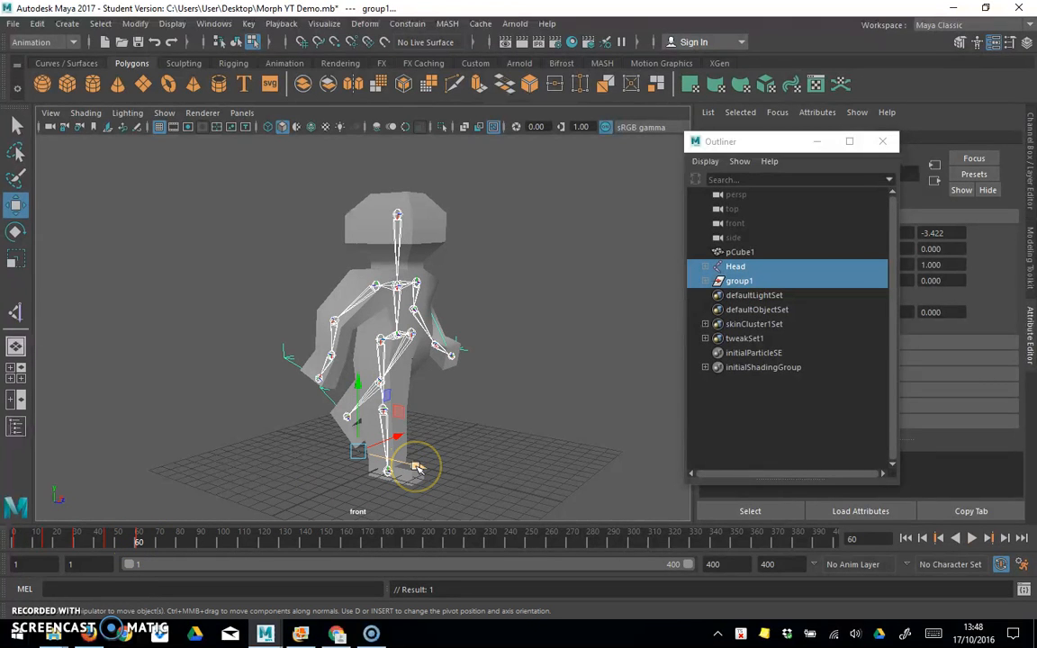
drag(417, 467, 457, 478)
drag(393, 398, 395, 389)
key(s)
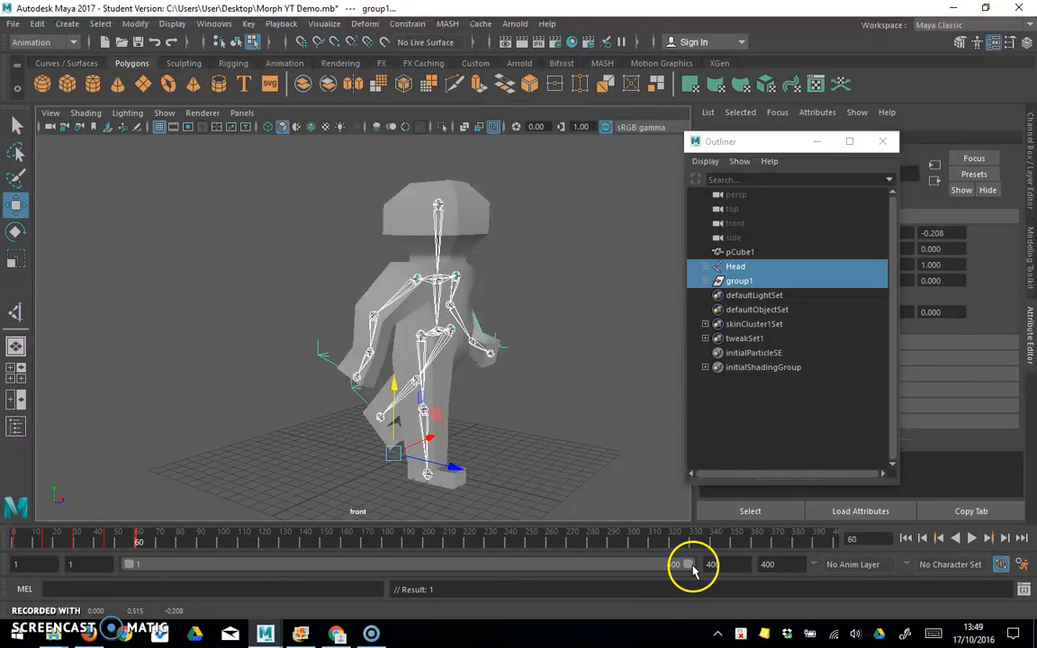
Shorten the visible playback range to end at frame 126 and delete the key at frame 60
drag(685, 564, 294, 567)
drag(411, 546, 406, 545)
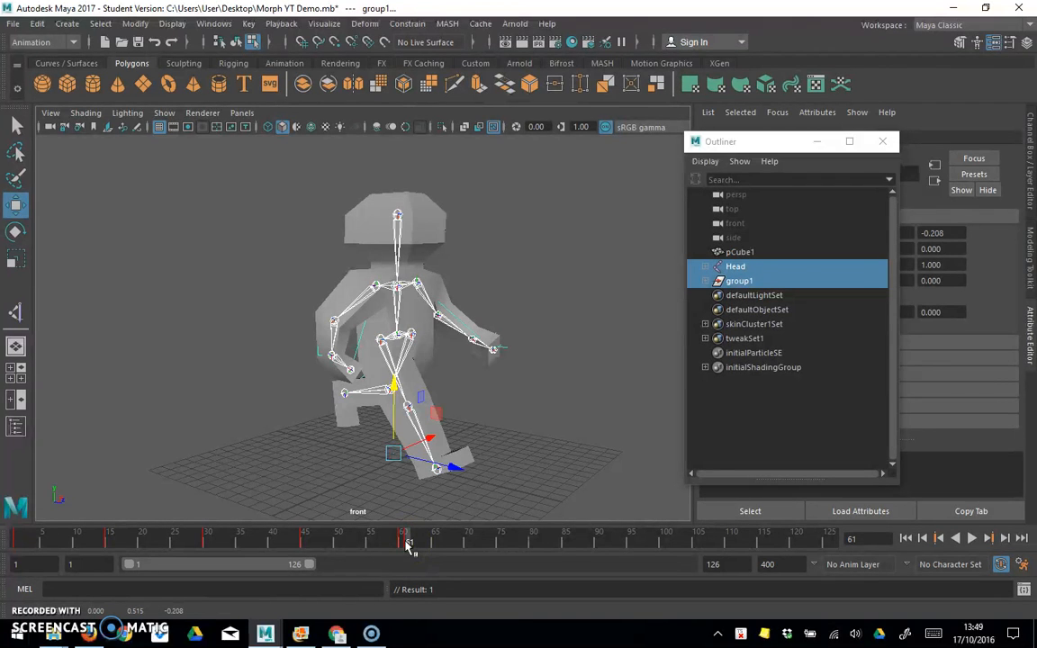
mouse_move(404, 545)
mouse_down()
mouse_move(359, 541)
mouse_move(415, 544)
mouse_move(301, 537)
mouse_move(422, 551)
mouse_move(402, 547)
mouse_up()
right_click(403, 545)
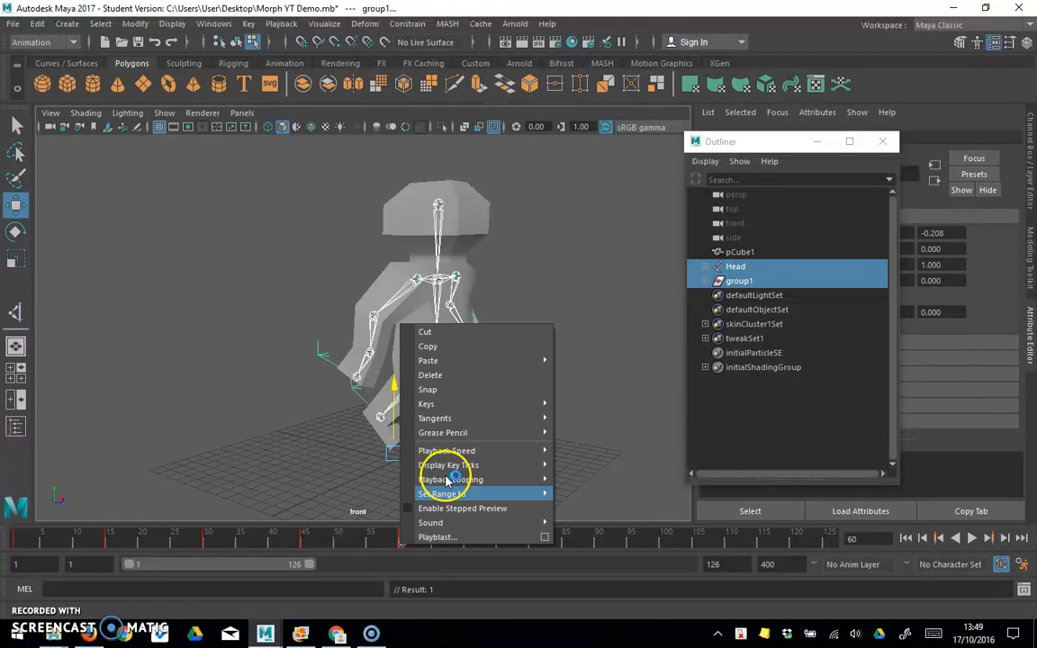
click(447, 377)
At frame 61, move Head and group1 up and forward to about Y 0.669, Z 0.825, and scrub through the motion
mouse_move(404, 544)
mouse_down()
mouse_move(433, 540)
mouse_move(347, 533)
mouse_move(406, 539)
mouse_up()
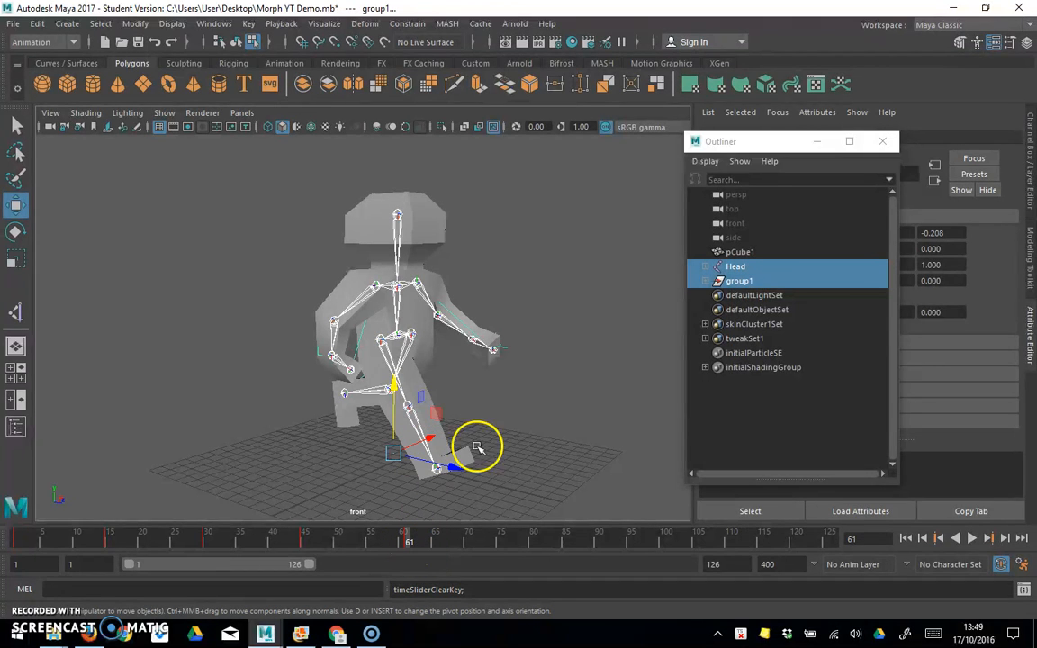
drag(394, 382, 393, 379)
drag(451, 462, 466, 465)
drag(397, 544, 418, 571)
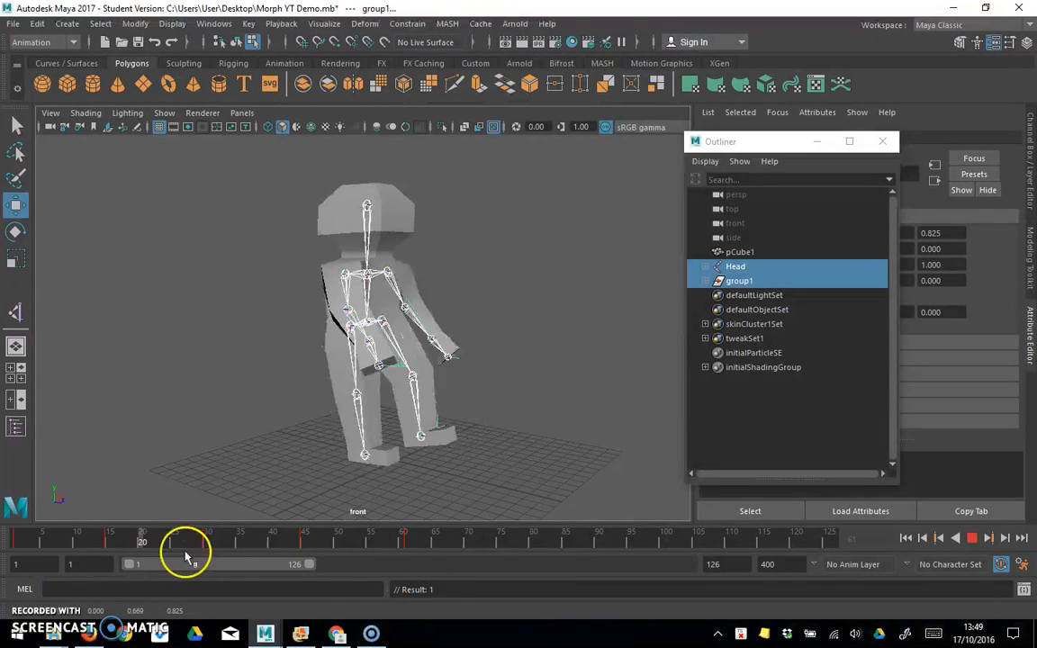